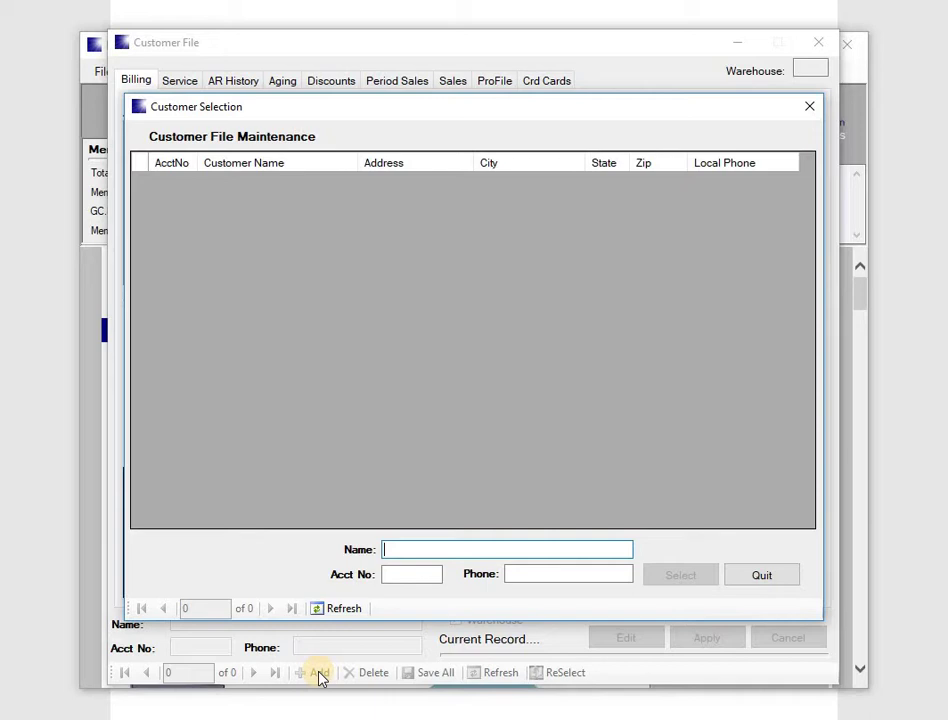
Search the customer list by the new customer's surname.
text(CARR)
key(Return)
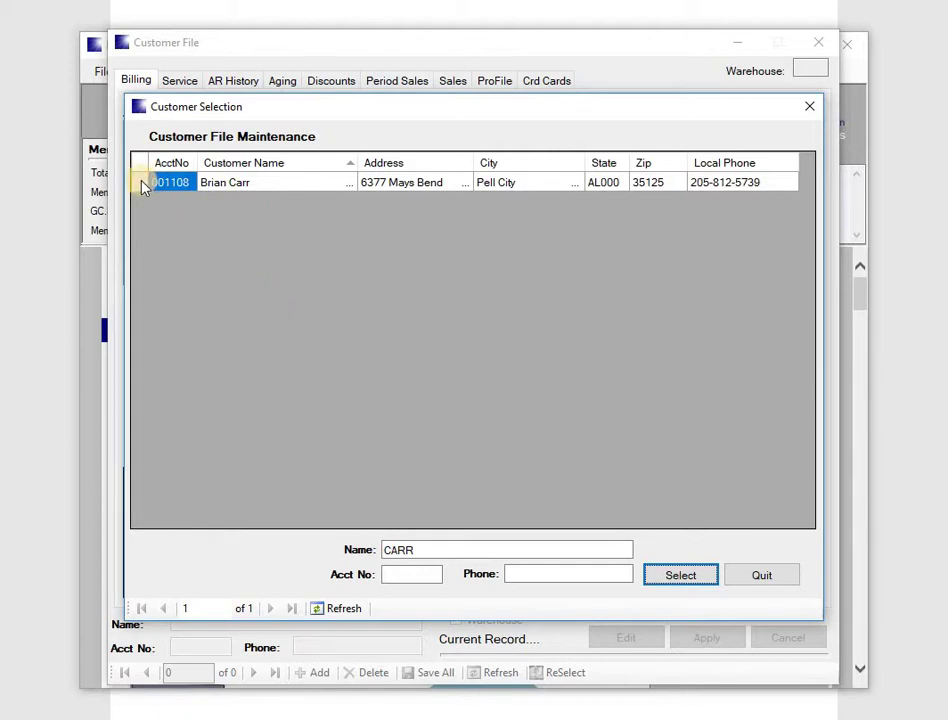
Open the matching existing customer's record, then close Customer File back to the Main Menu.
click(659, 588)
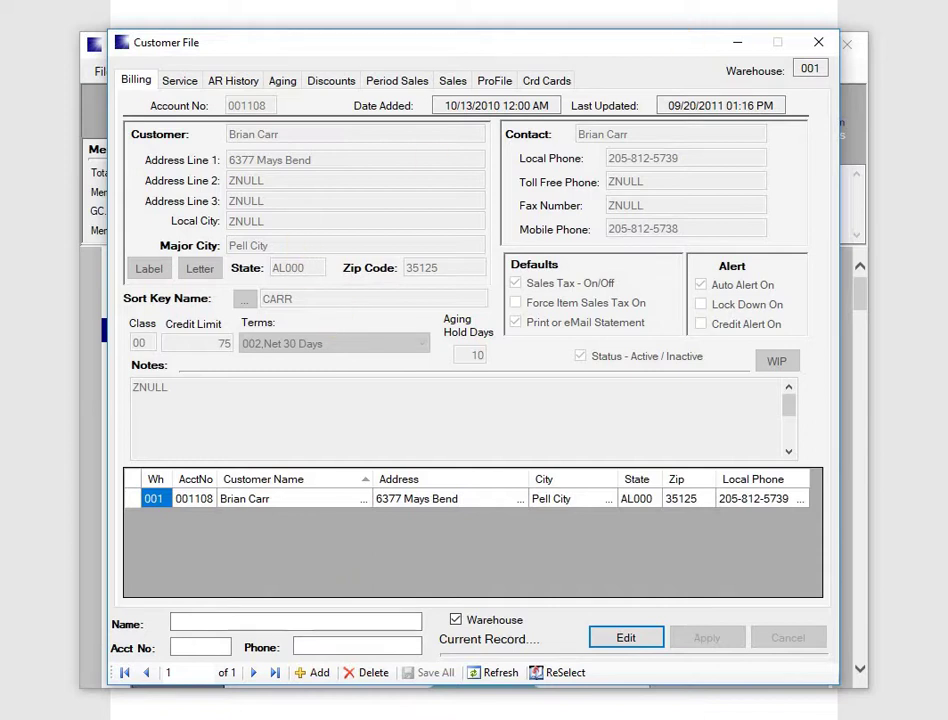
click(826, 46)
click(826, 46)
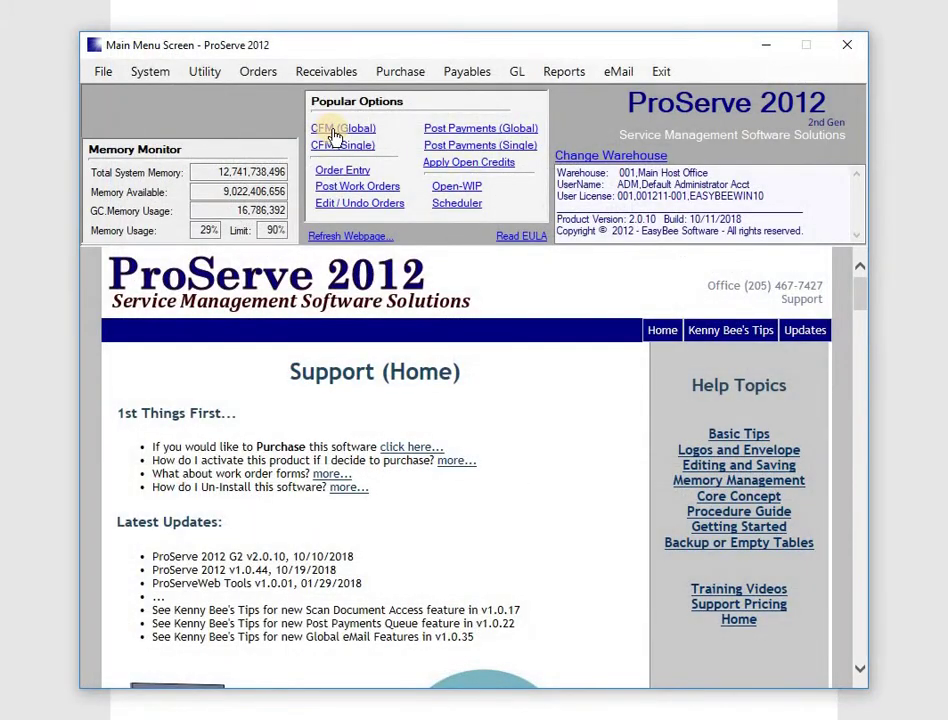
Search the global customer file by surname and first name, then clear it to list all 215 customers.
click(335, 133)
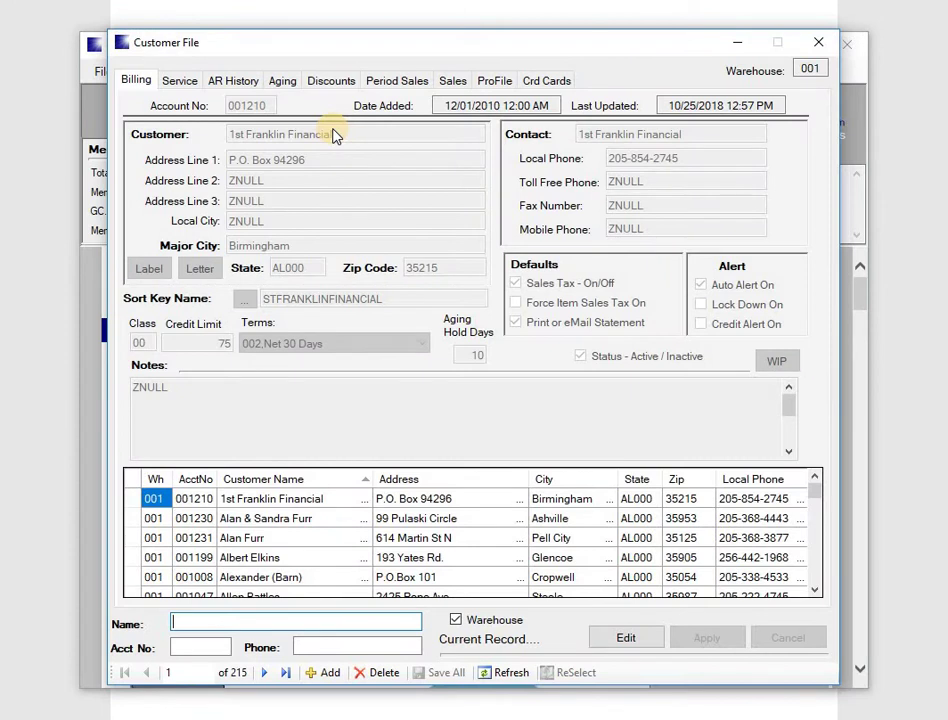
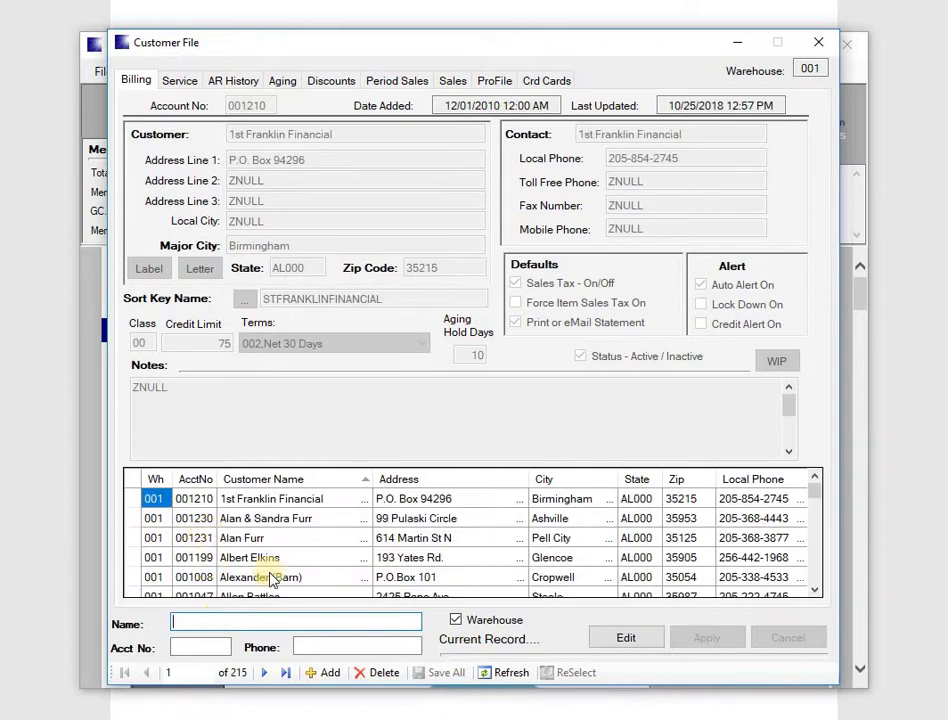
Add customer record 216 with the customer's name, P.O. box address line and zip code 35178.
click(329, 675)
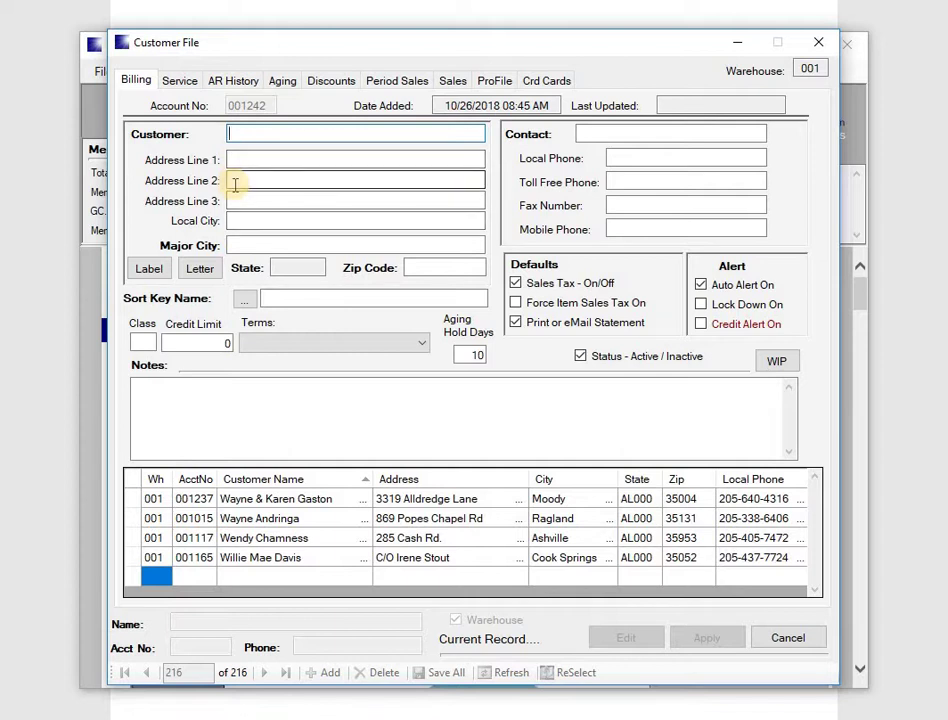
key(Tab)
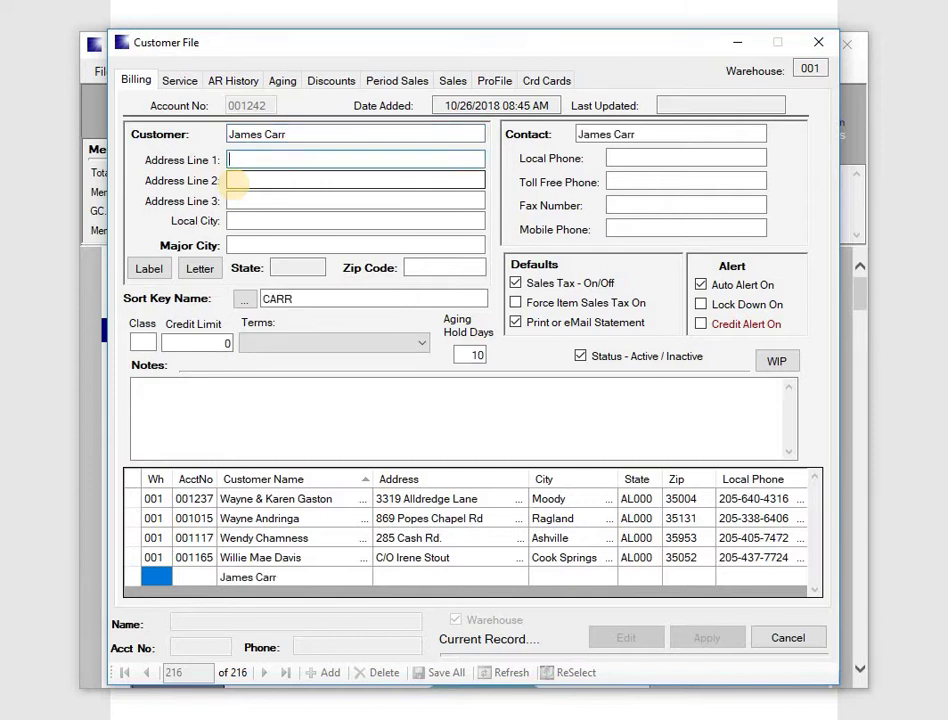
key(Tab)
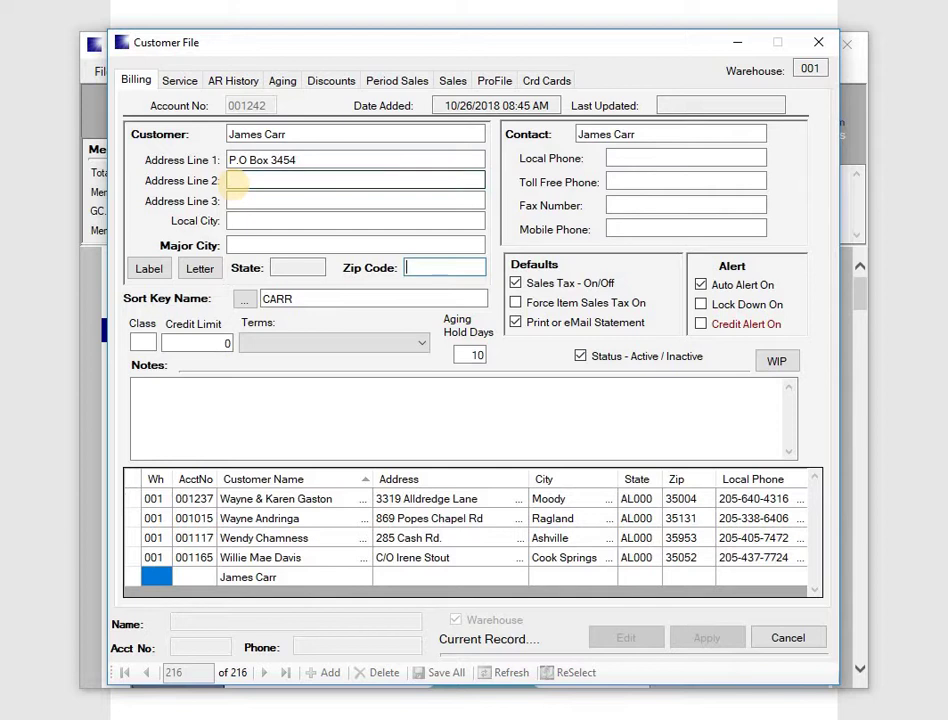
text(35178)
key(Tab)
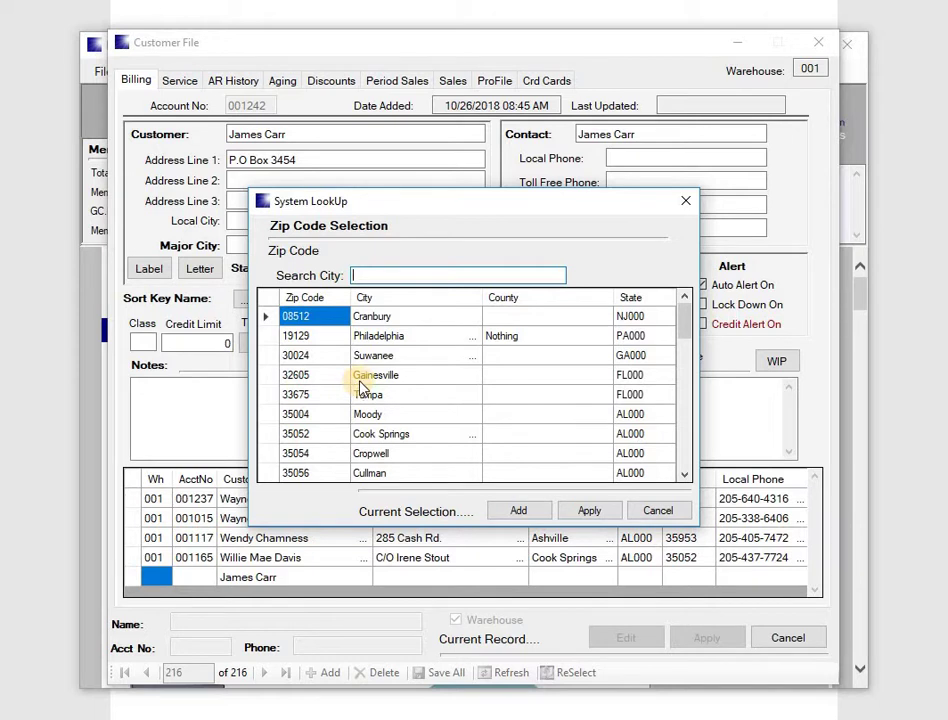
Add zip code 35178 to the zip code table with major city Anywhere USA.
click(521, 511)
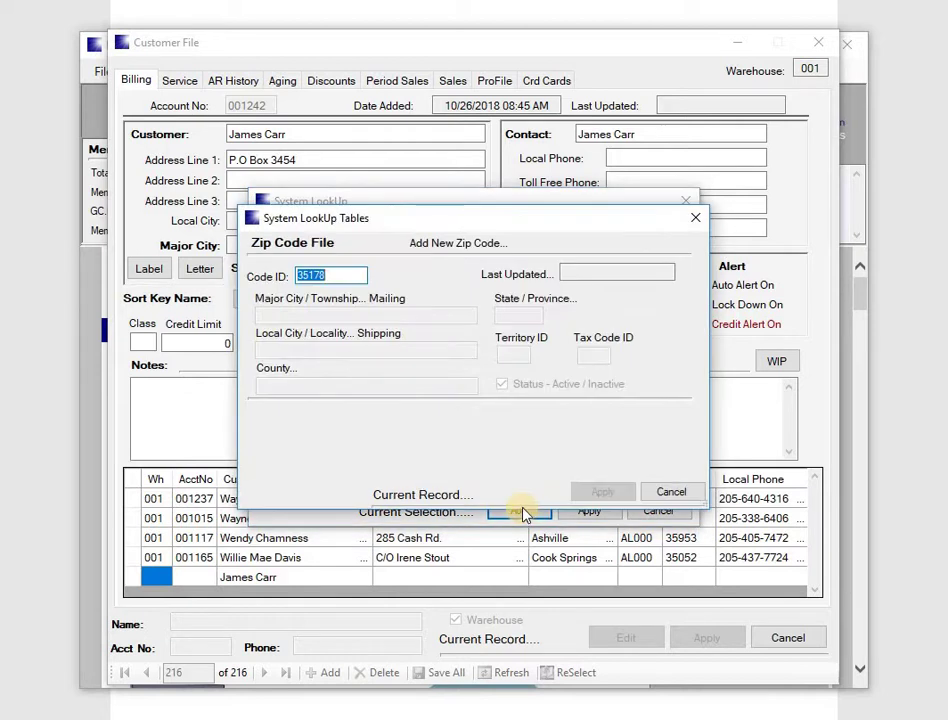
click(474, 243)
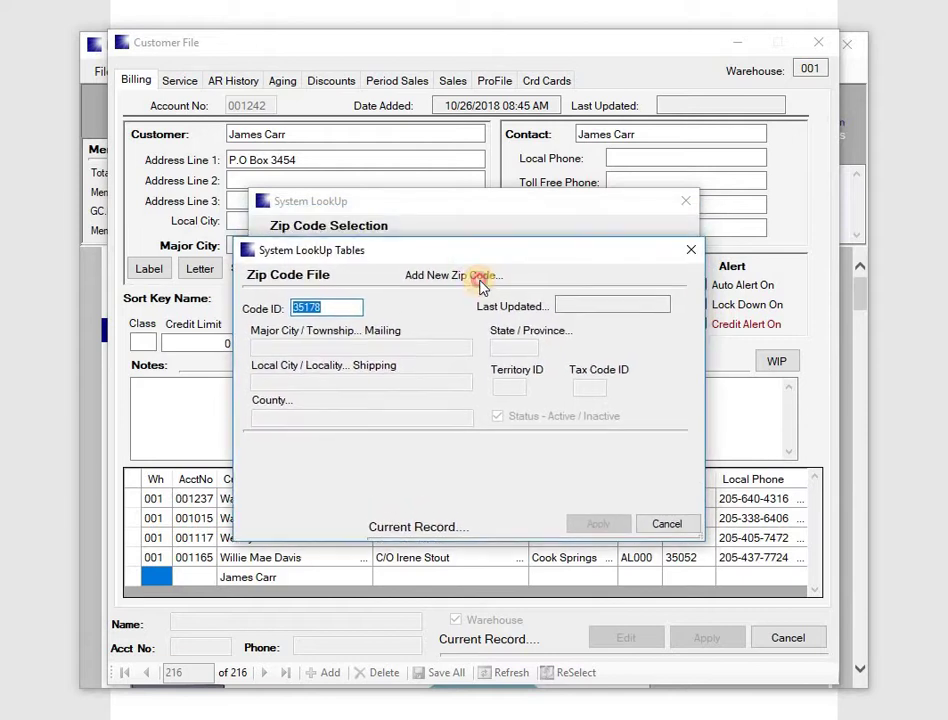
drag(491, 317, 490, 261)
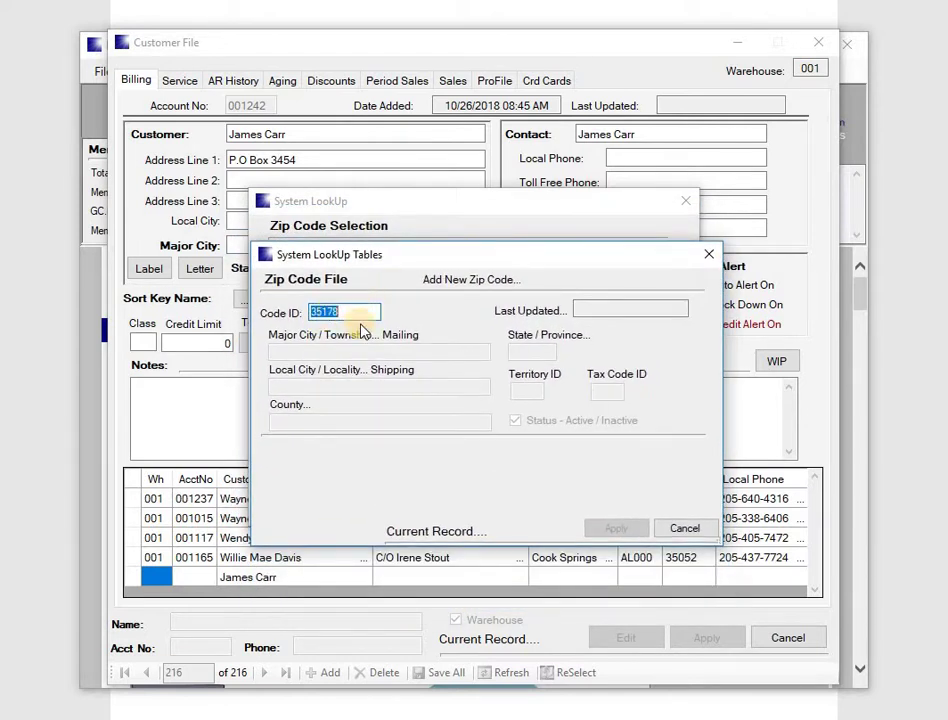
key(Tab)
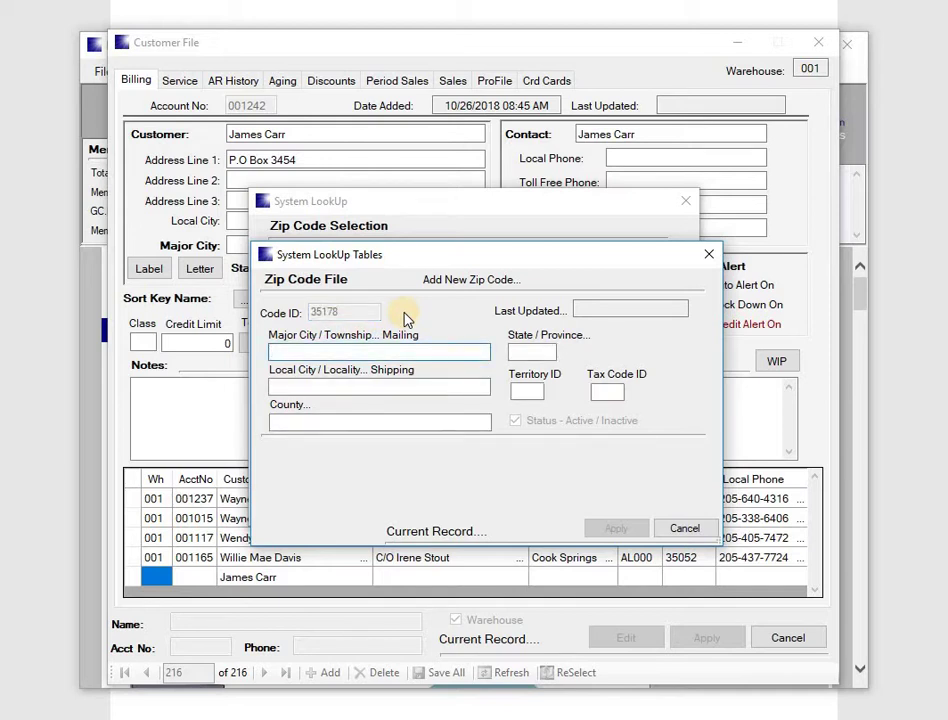
text(Anywhere)
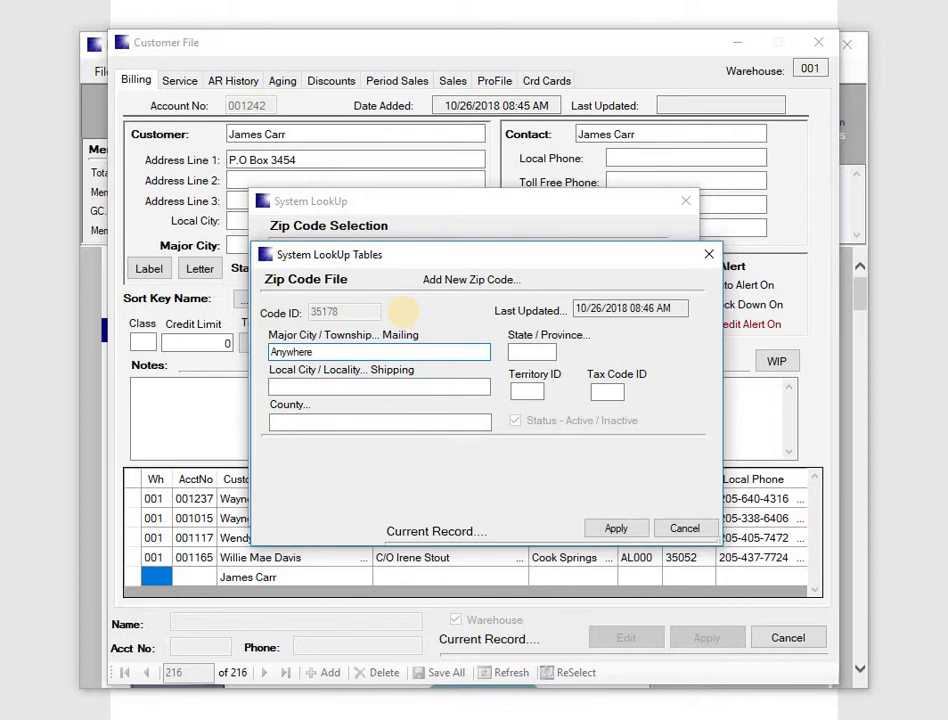
text( USA)
key(Tab)
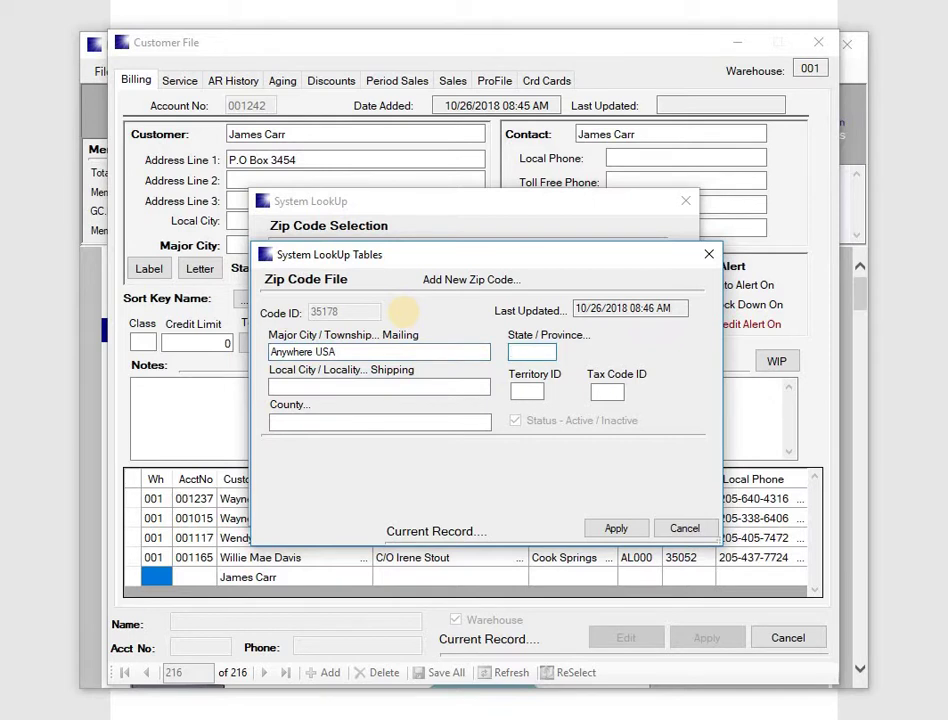
Enter AL000 as the new zip code's state.
text(AL000)
key(Tab)
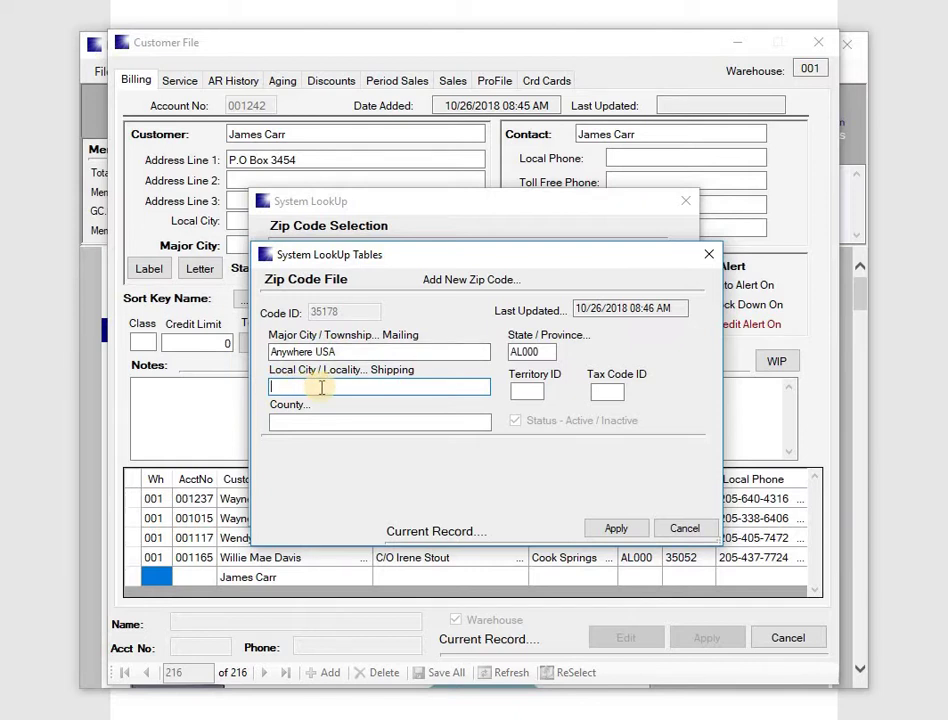
Set local city Anywhere Local, leave territory, tax code and county blank, and save zip 35178.
text(Anywha)
key(BackSpace)
key(BackSpace)
text(here Local)
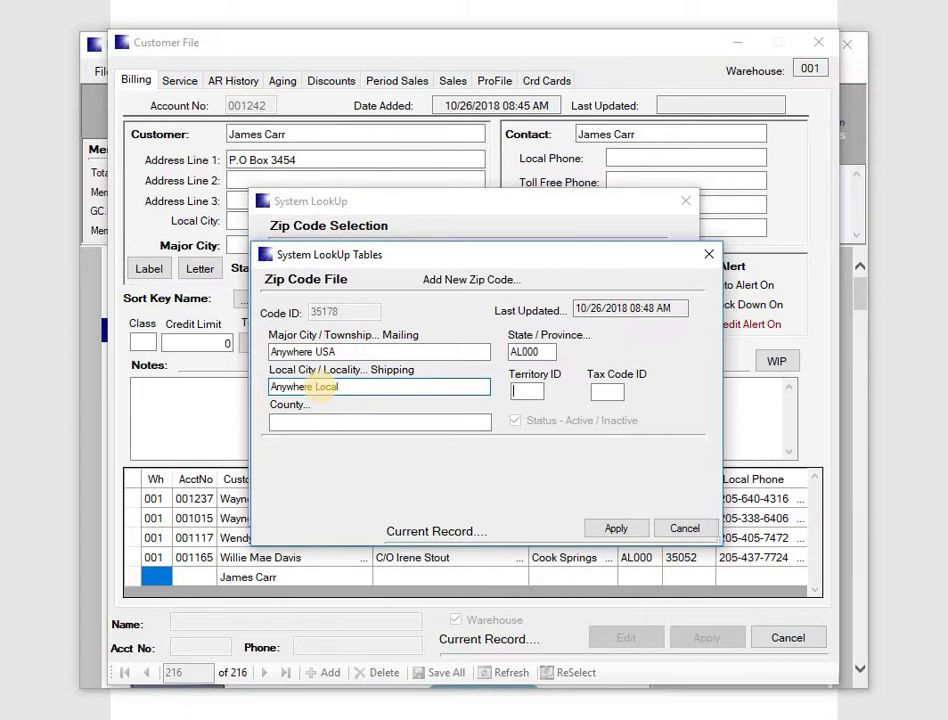
key(Tab)
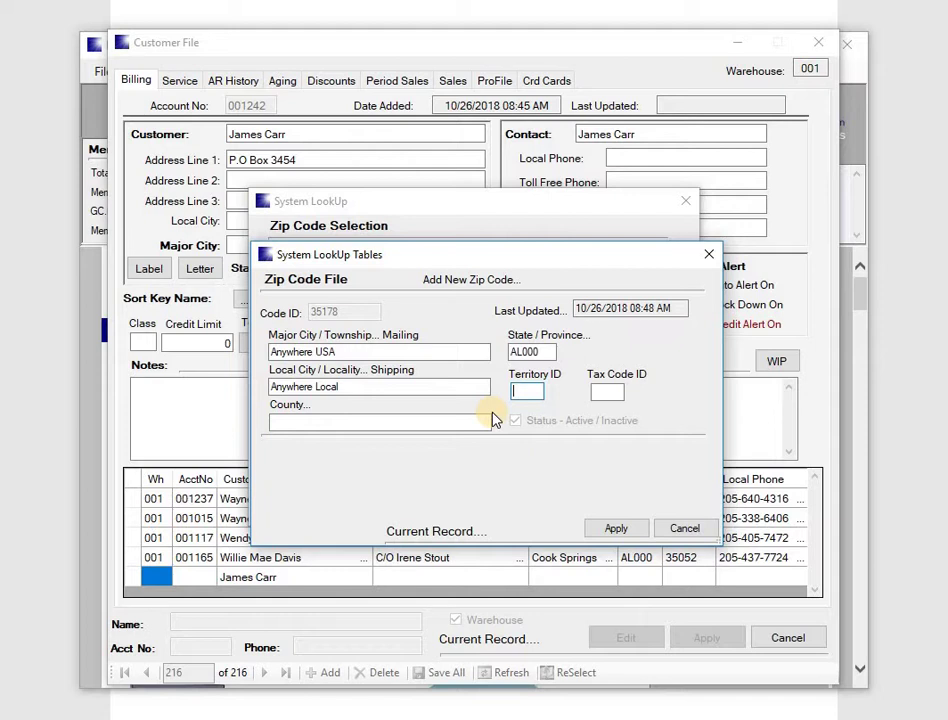
key(Tab)
click(490, 420)
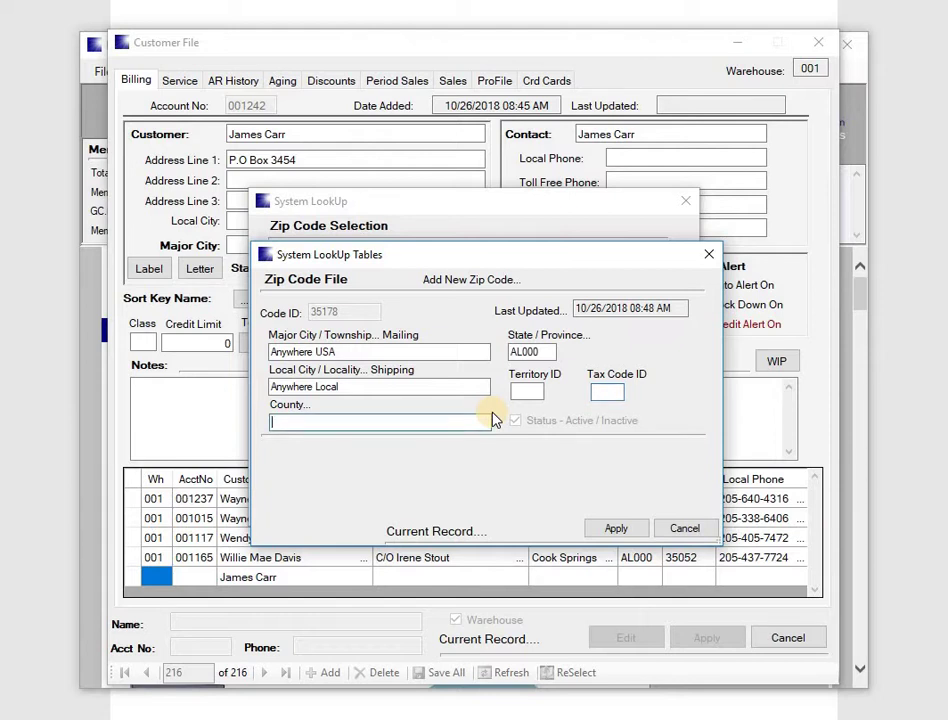
key(Tab)
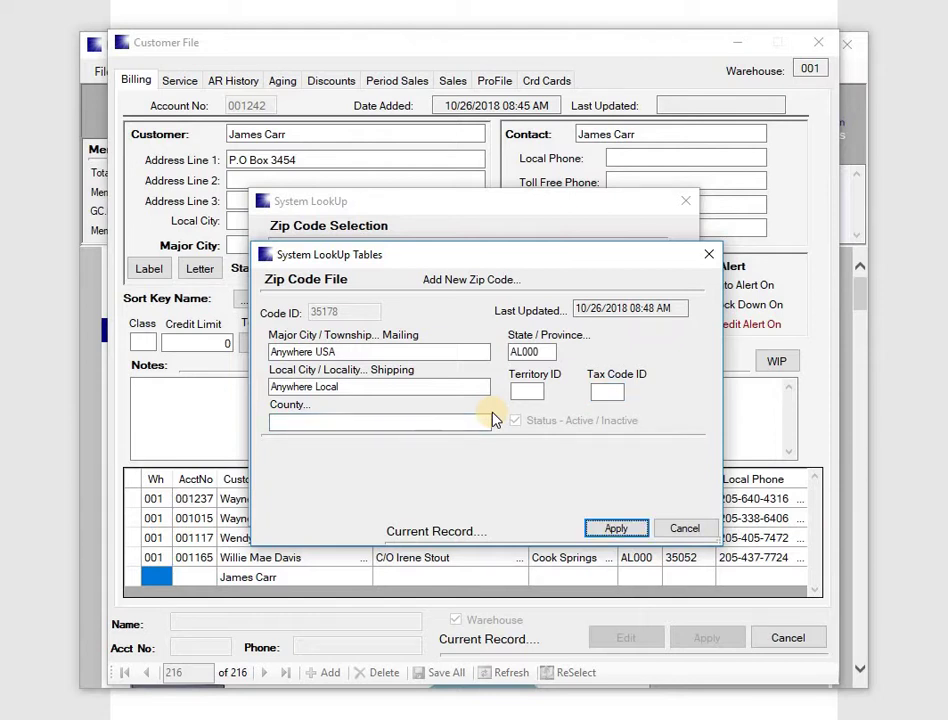
key(Return)
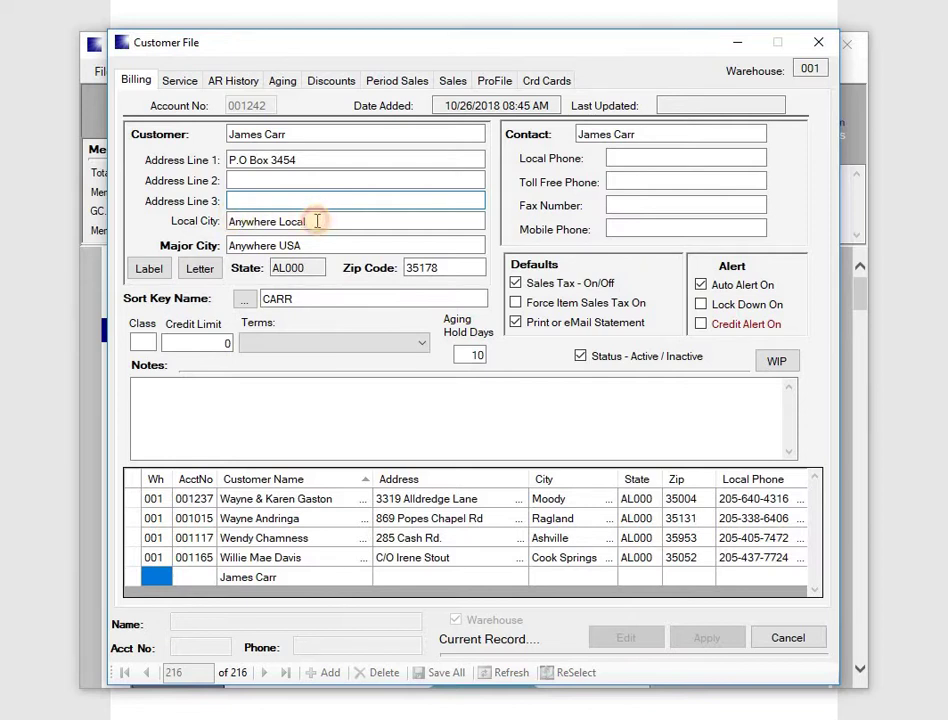
Clear the local city field and enter the customer's local phone number.
drag(313, 219, 221, 230)
key(BackSpace)
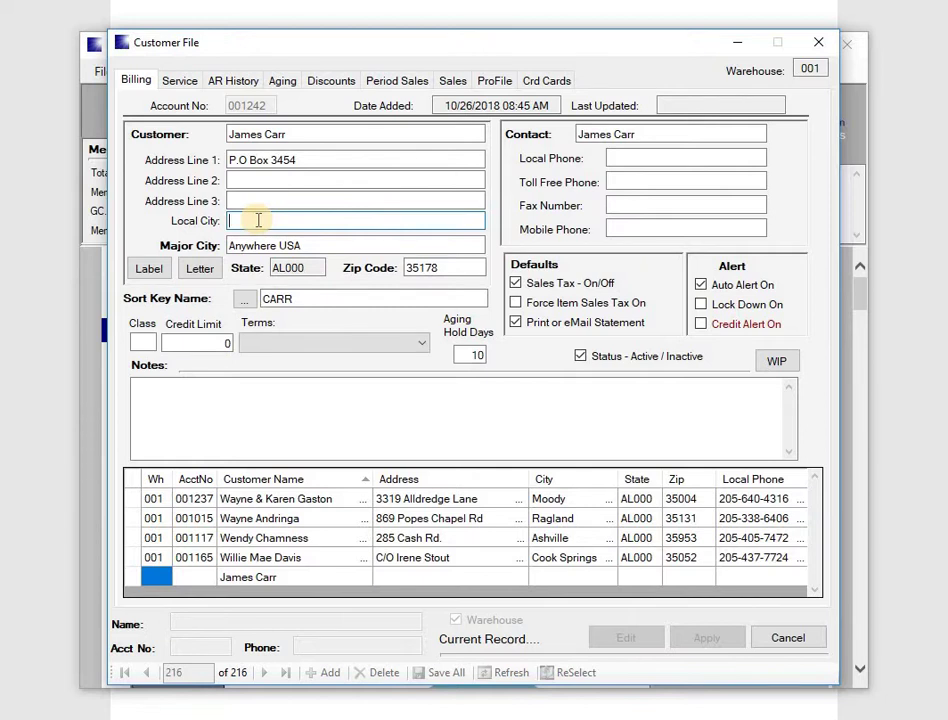
key(Tab)
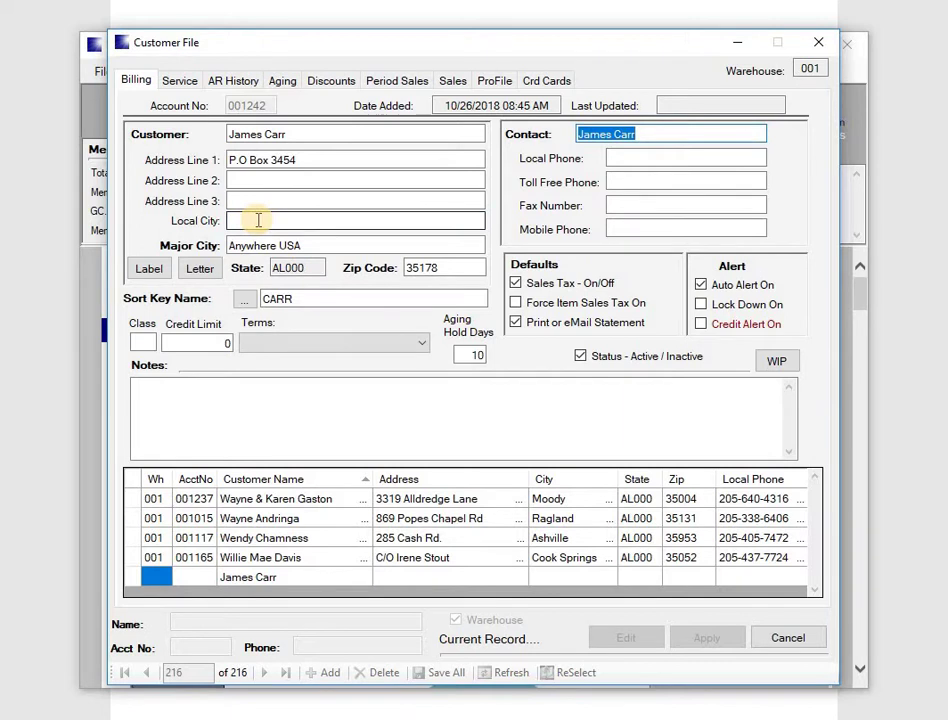
key(Tab)
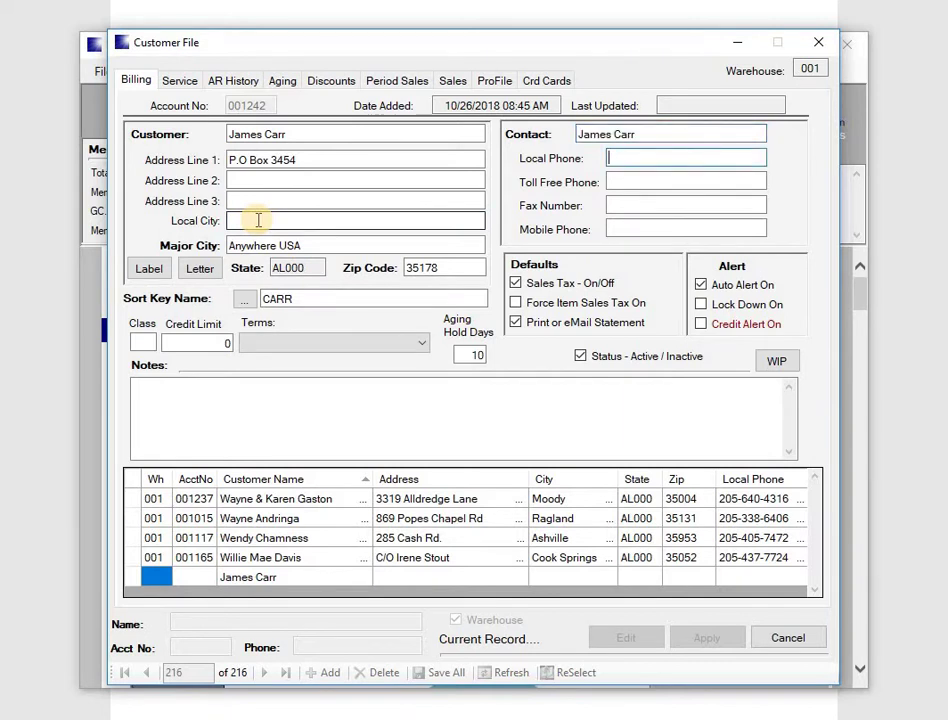
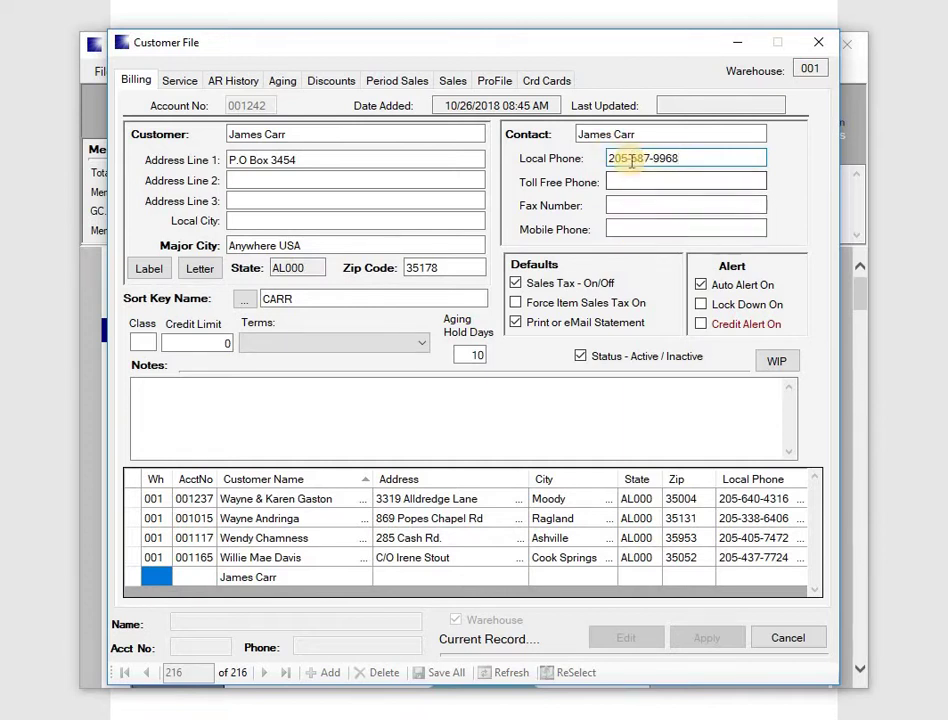
Enter the customer's mobile phone number.
key(Tab)
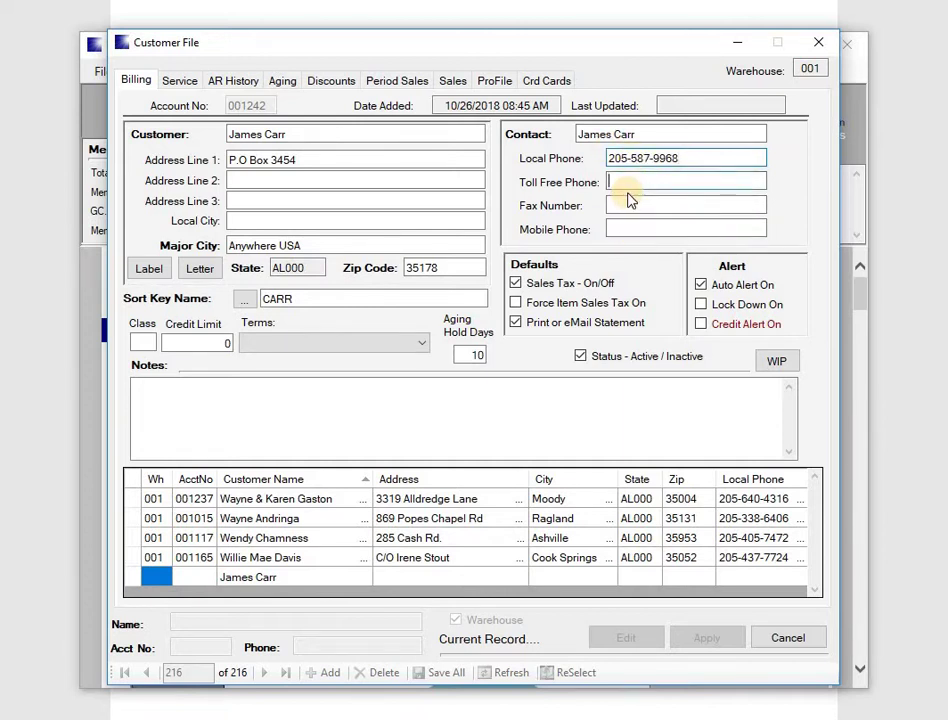
key(Tab)
key(Tab)
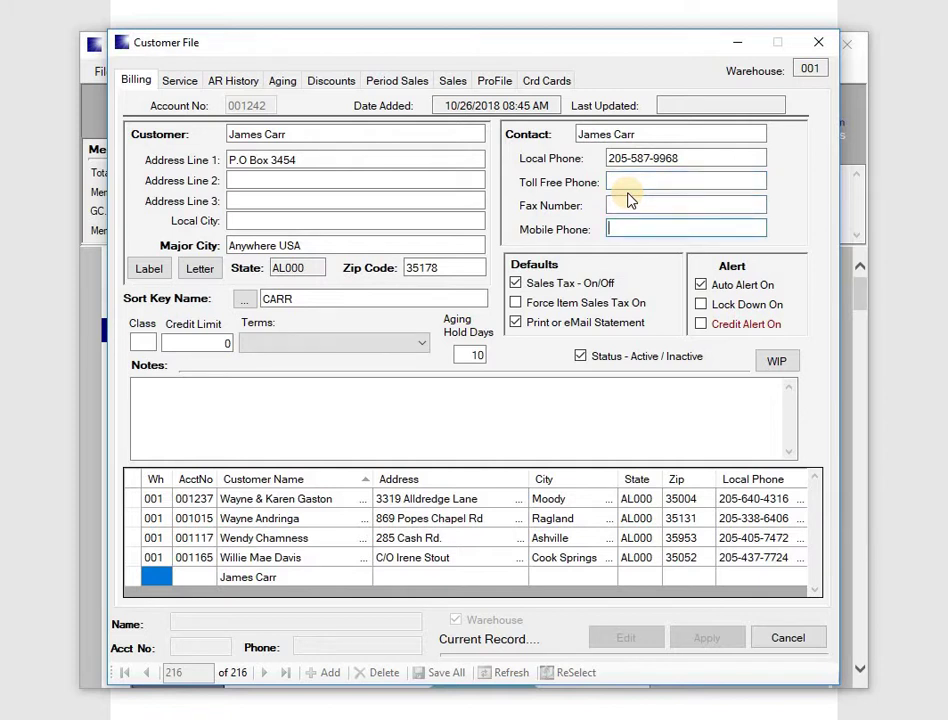
Retype the rejected mobile number in dashed format and generate the sort key from the full name.
click(626, 188)
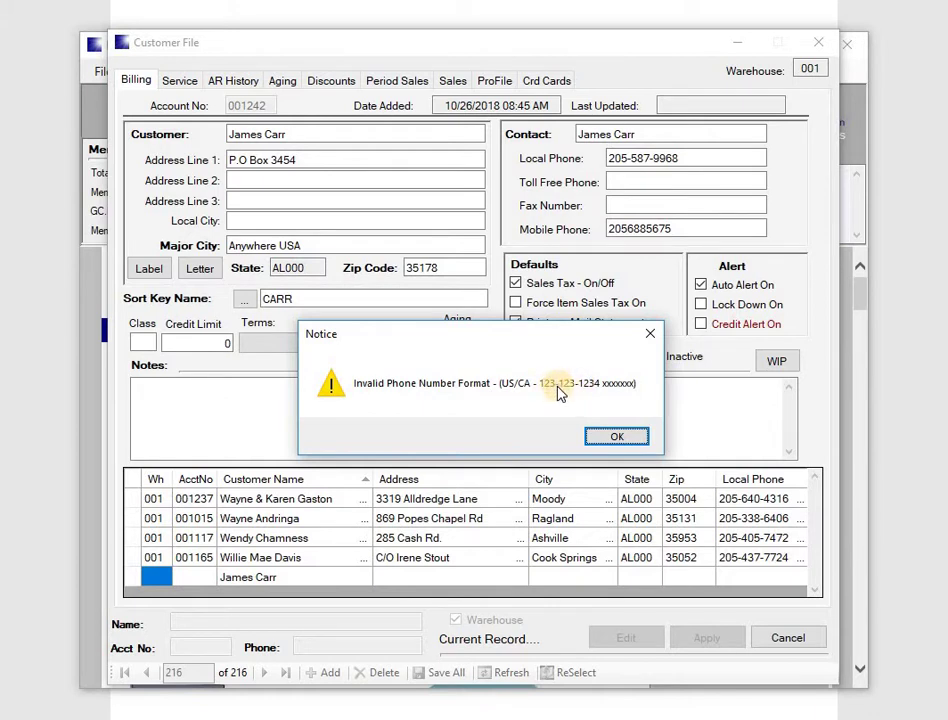
click(618, 439)
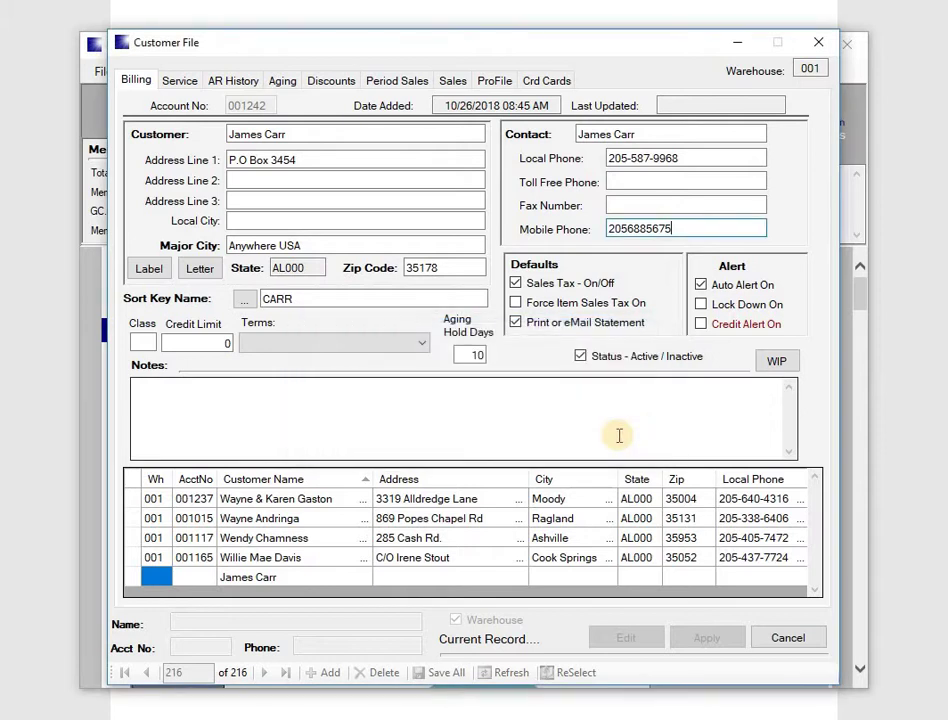
key(BackSpace)
key(BackSpace)
key(BackSpace)
key(BackSpace)
key(BackSpace)
key(BackSpace)
key(BackSpace)
key(Tab)
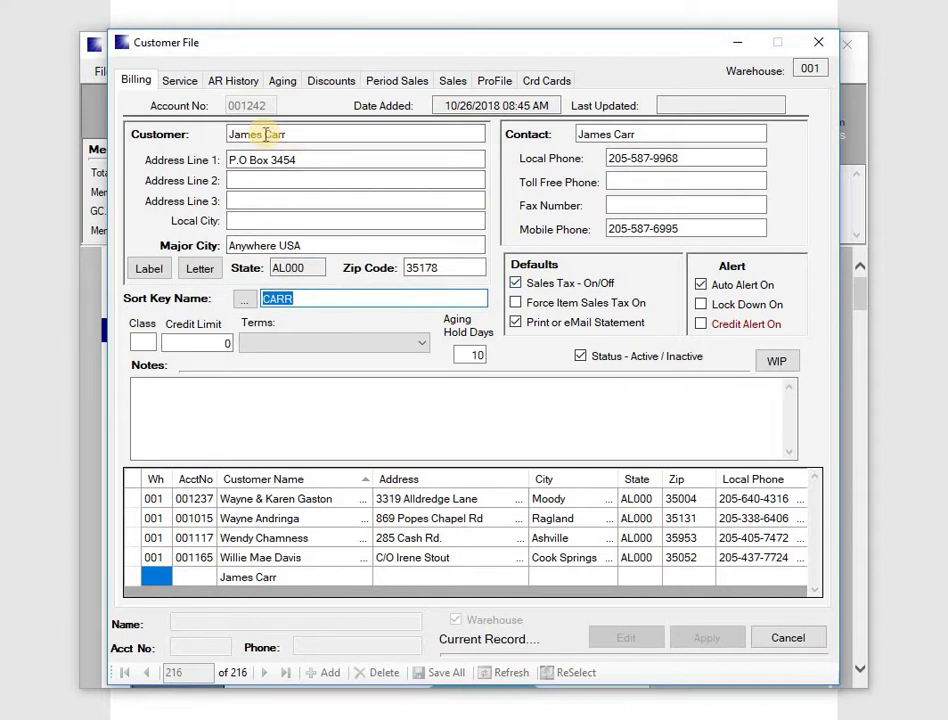
click(248, 300)
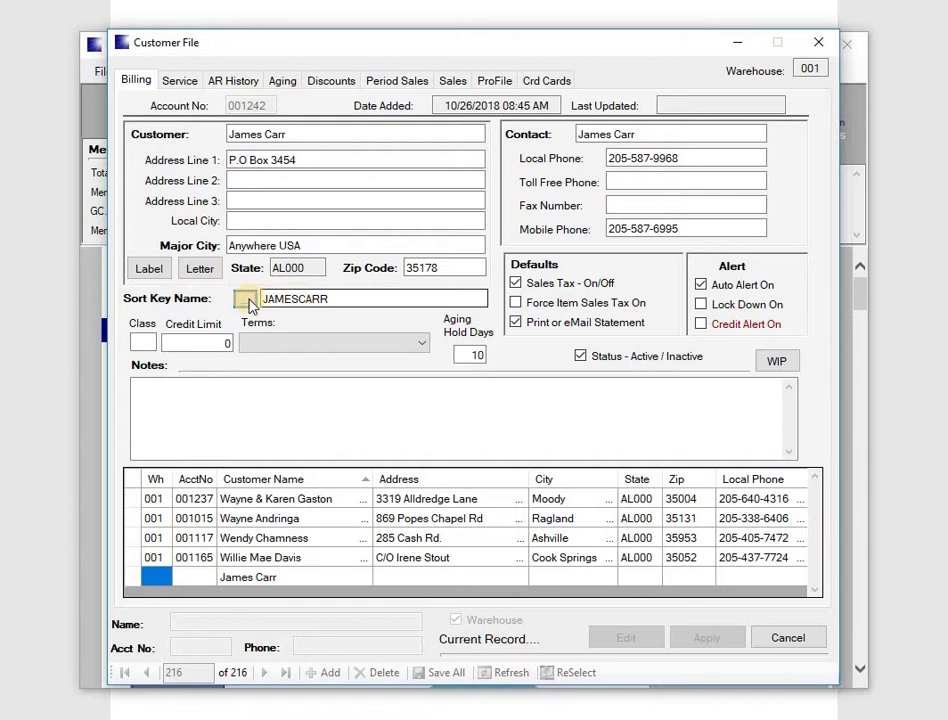
Trim the sort key to just the surname and set customer class 00.
key(BackSpace)
key(BackSpace)
key(BackSpace)
key(BackSpace)
key(BackSpace)
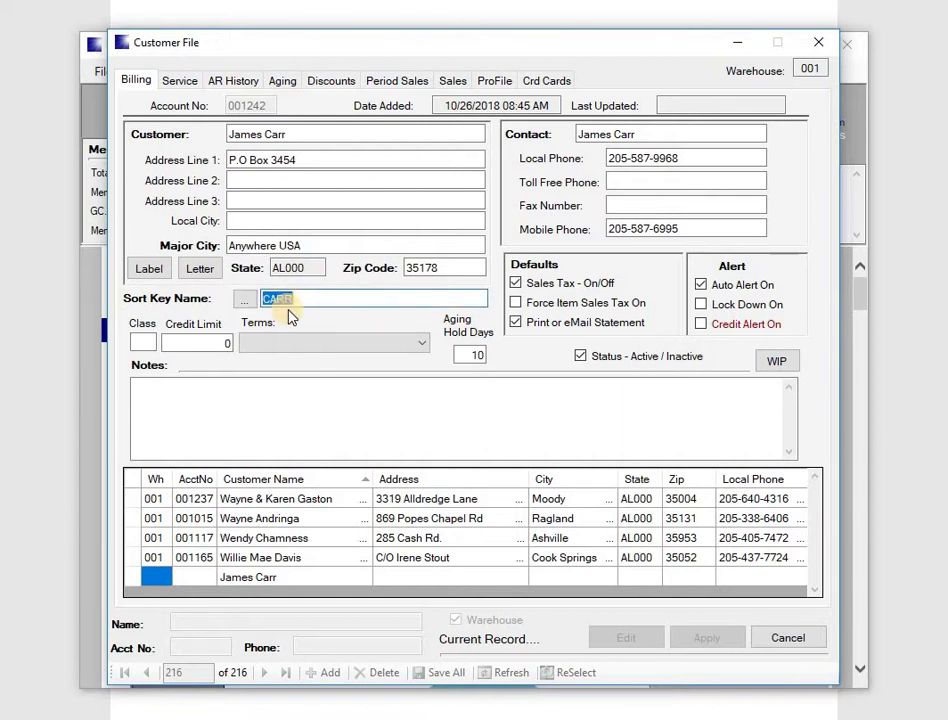
key(Tab)
text(00)
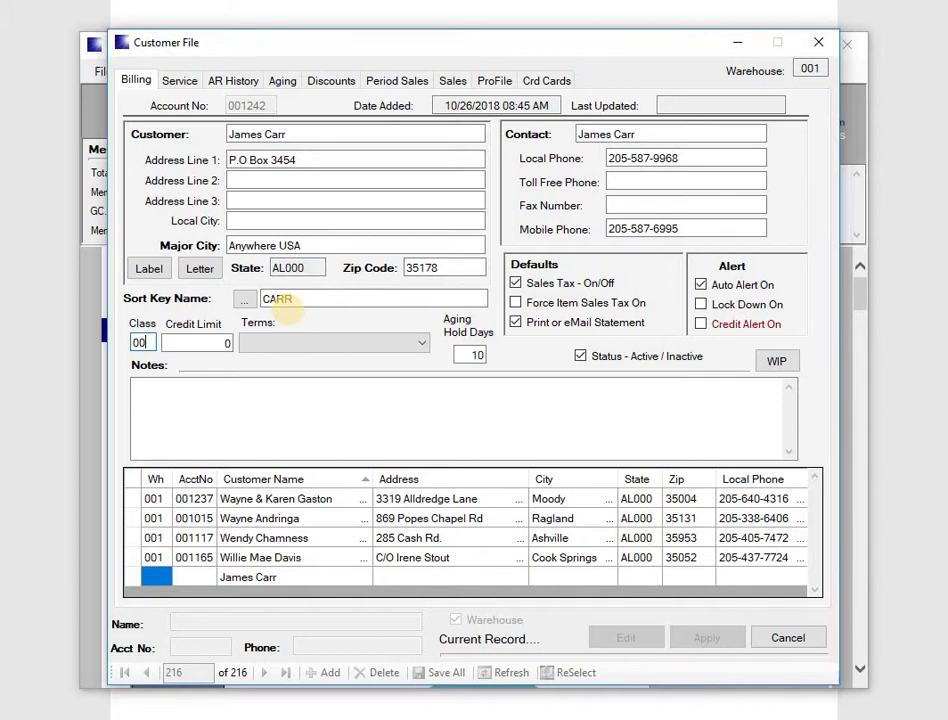
Replace the 0 in Credit Limit with 75 and move on to payment terms.
key(Tab)
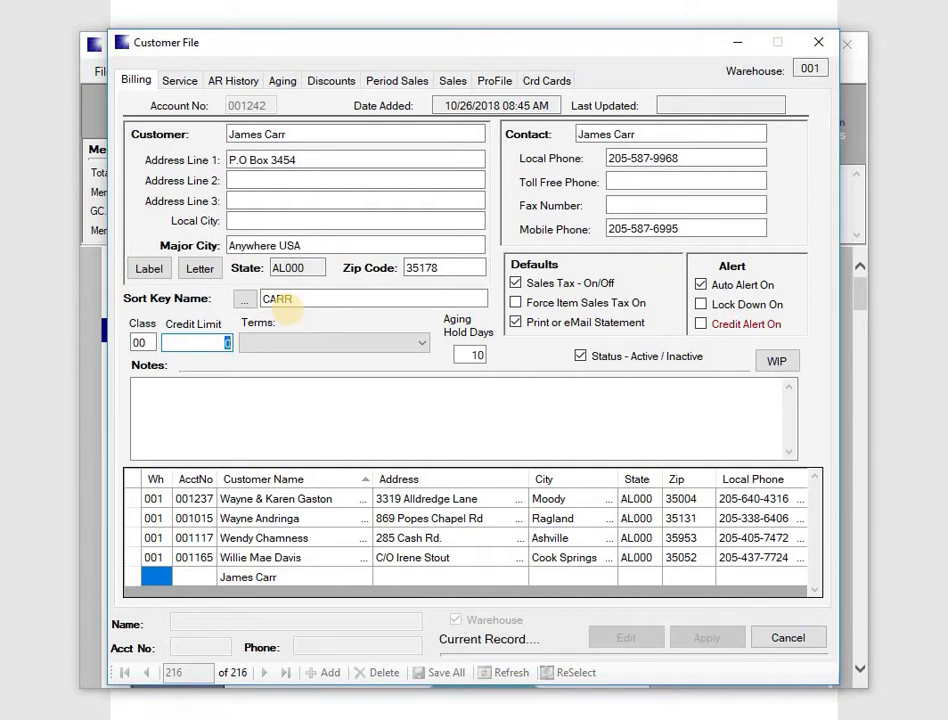
text(75)
key(Tab)
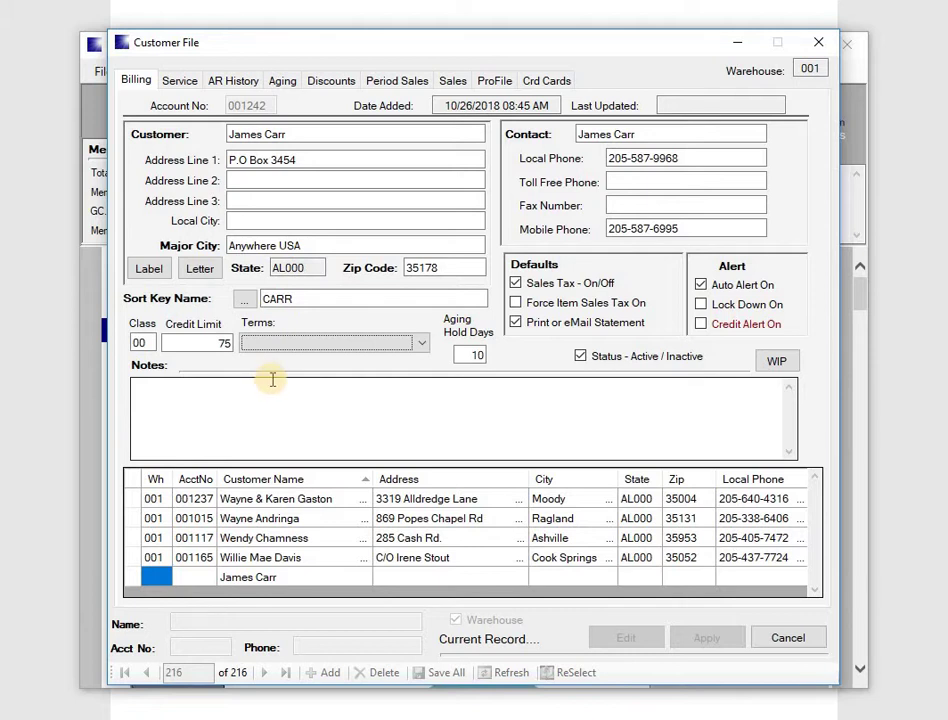
Choose 004,Cash Only from the payment terms list and confirm it.
click(421, 345)
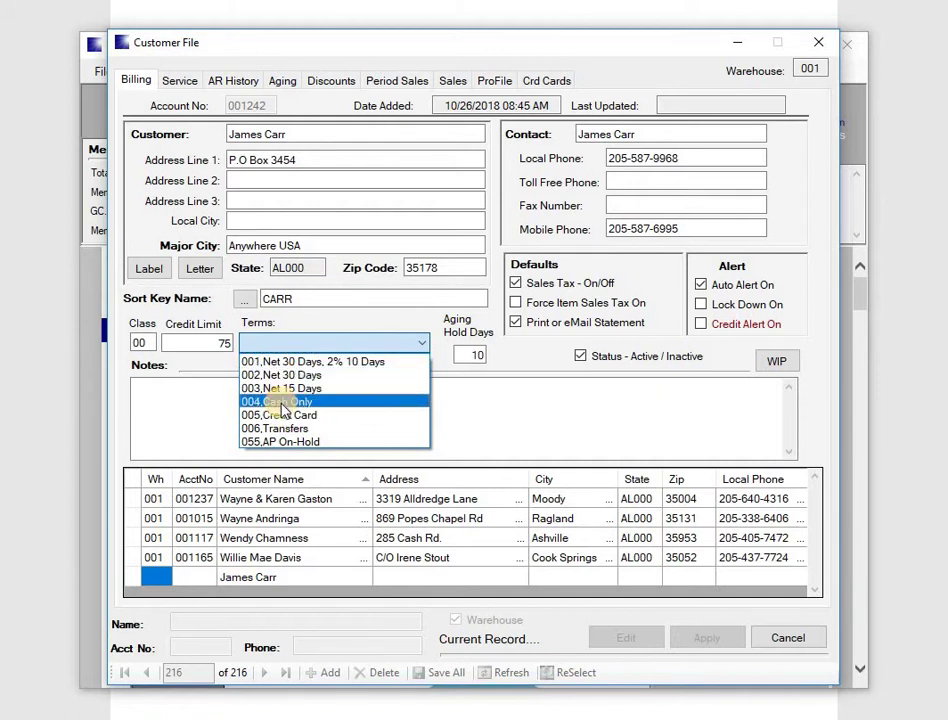
click(281, 402)
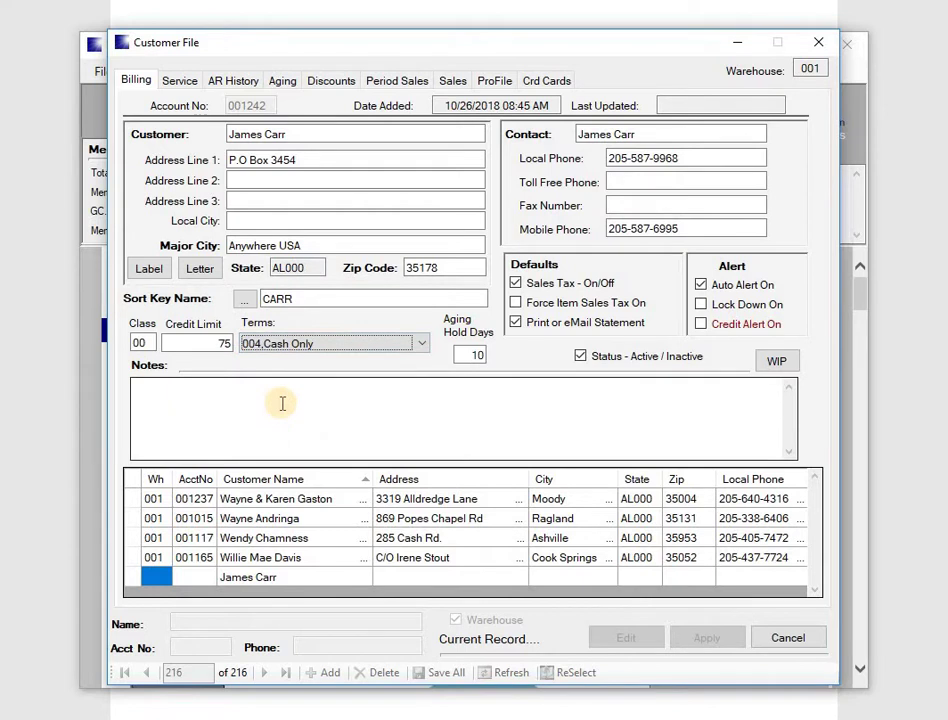
key(Tab)
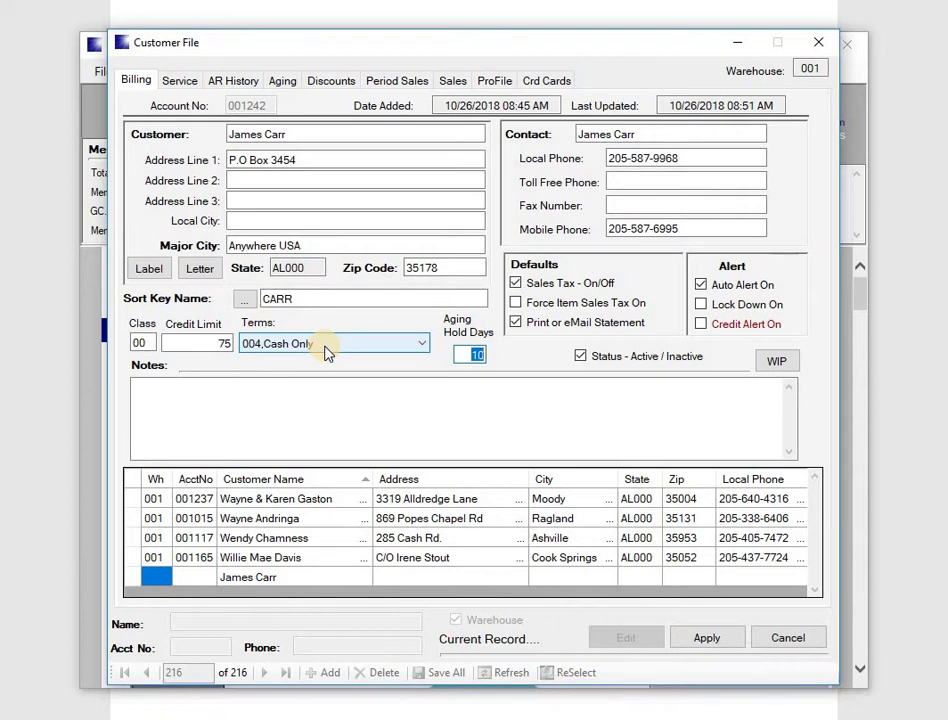
click(703, 330)
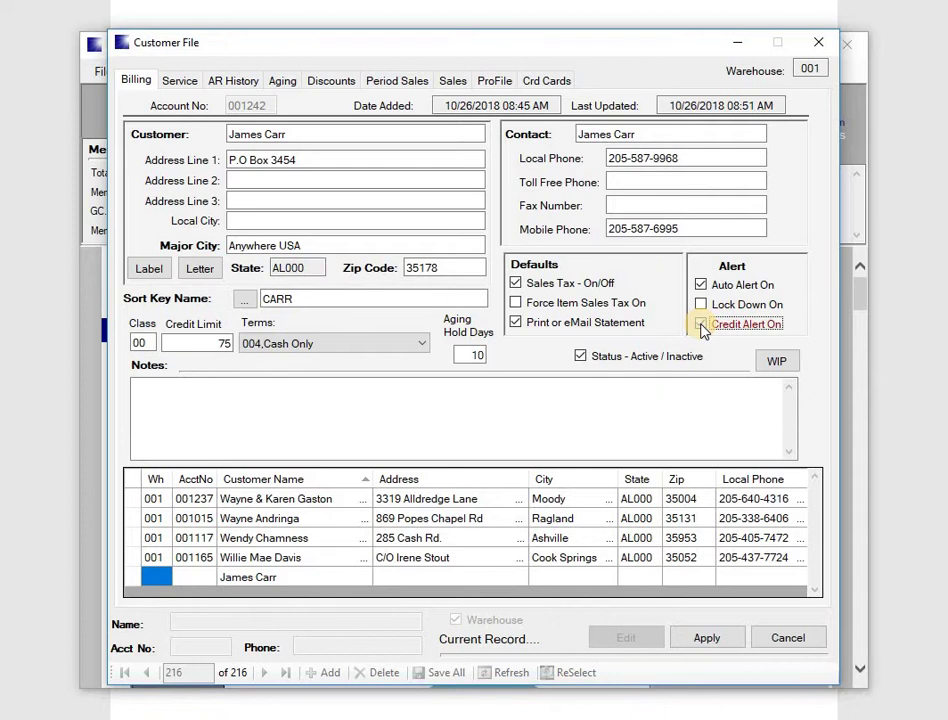
click(712, 329)
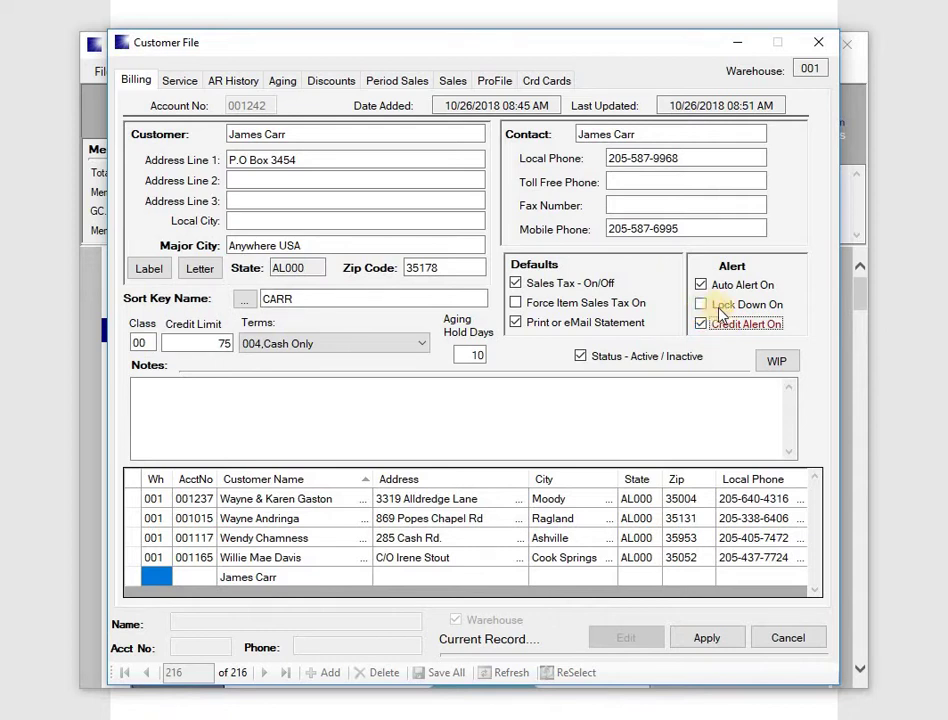
click(703, 306)
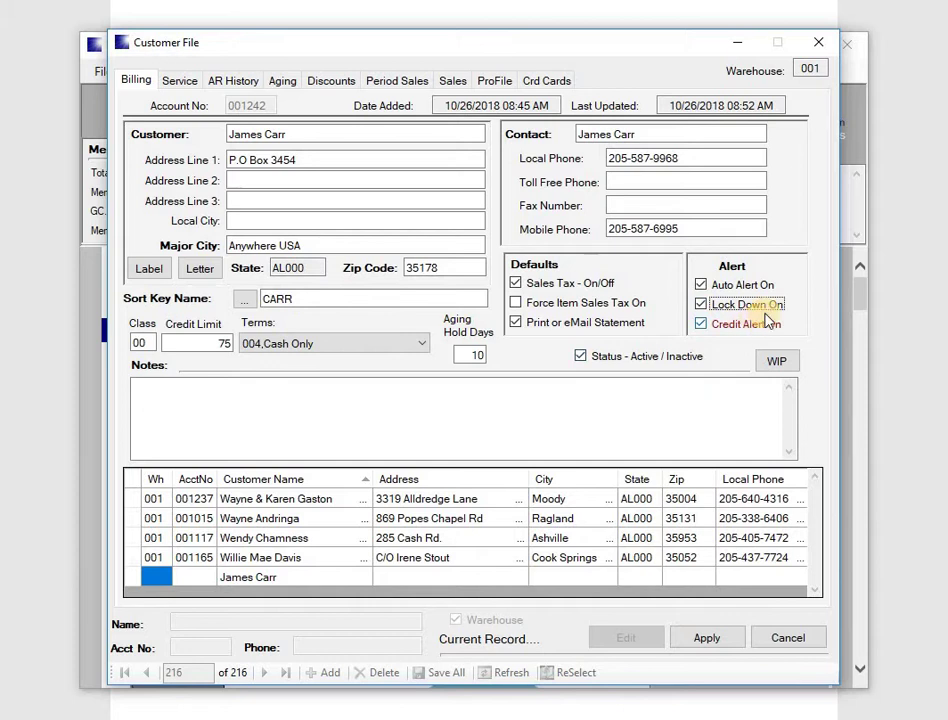
click(702, 327)
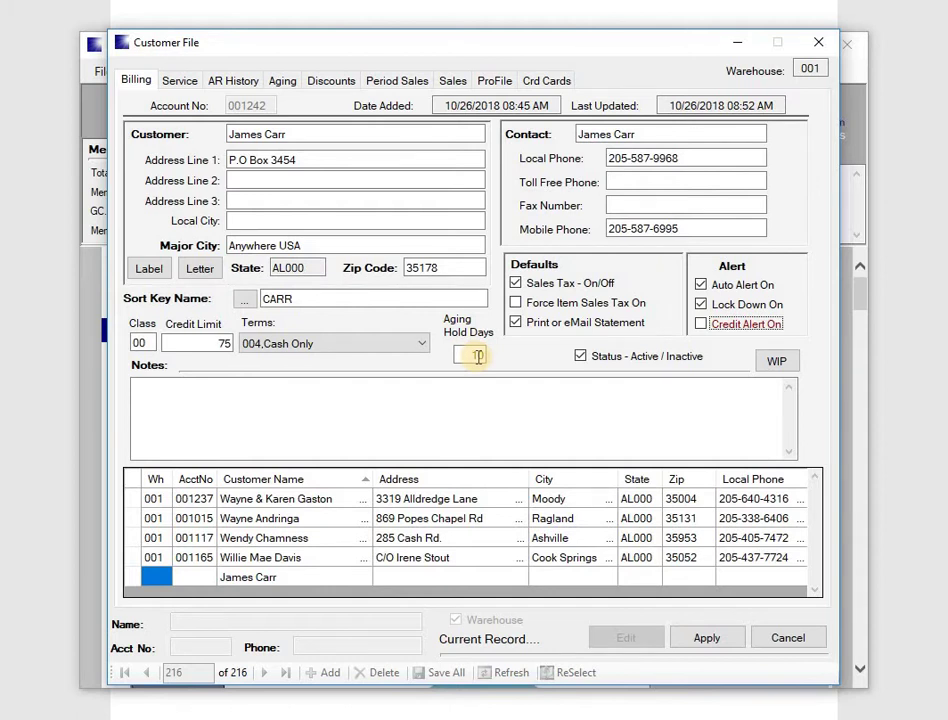
click(703, 325)
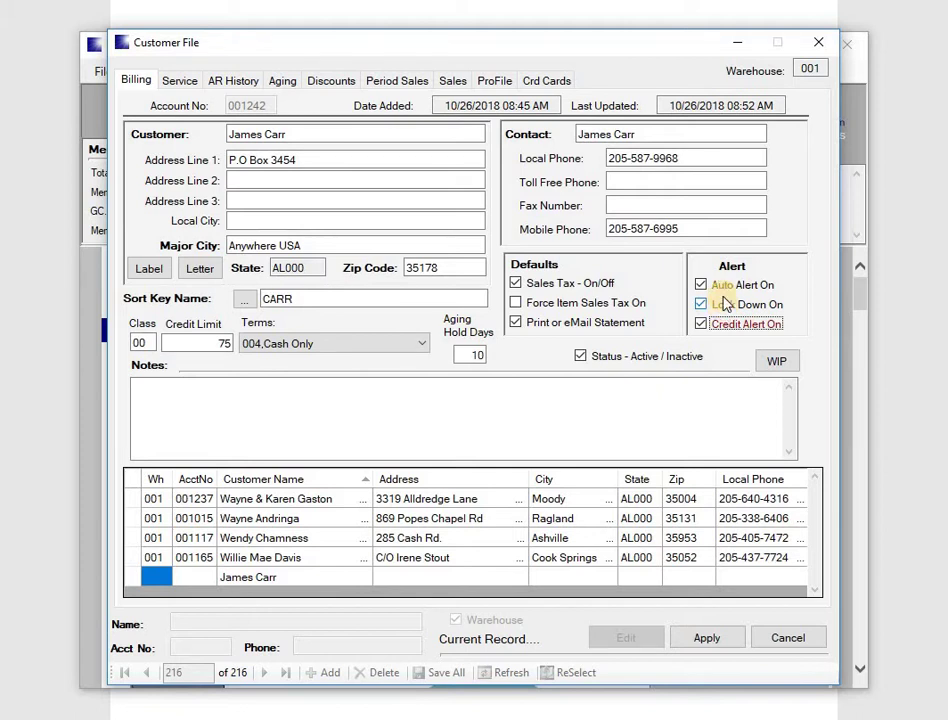
click(702, 325)
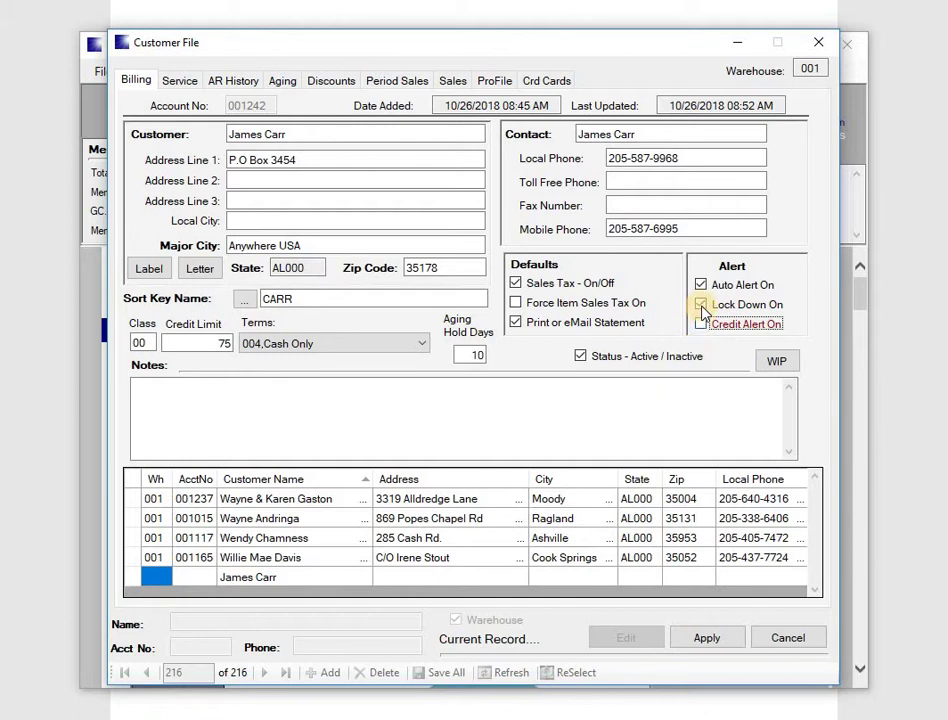
click(702, 305)
click(702, 305)
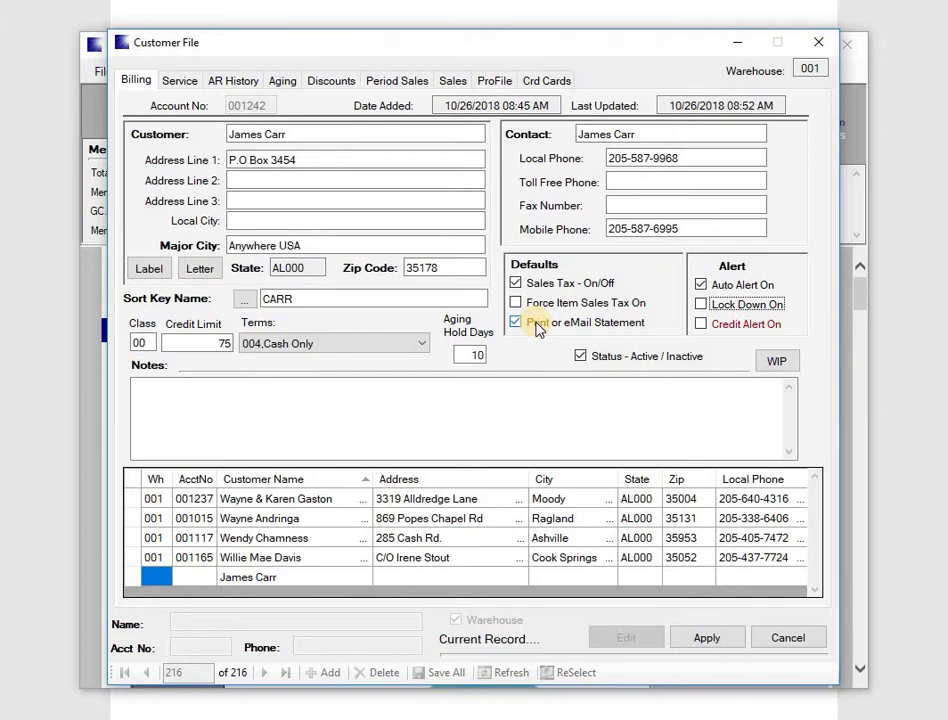
Apply the new customer record so it is saved, bringing Customer File to 216 records.
click(150, 393)
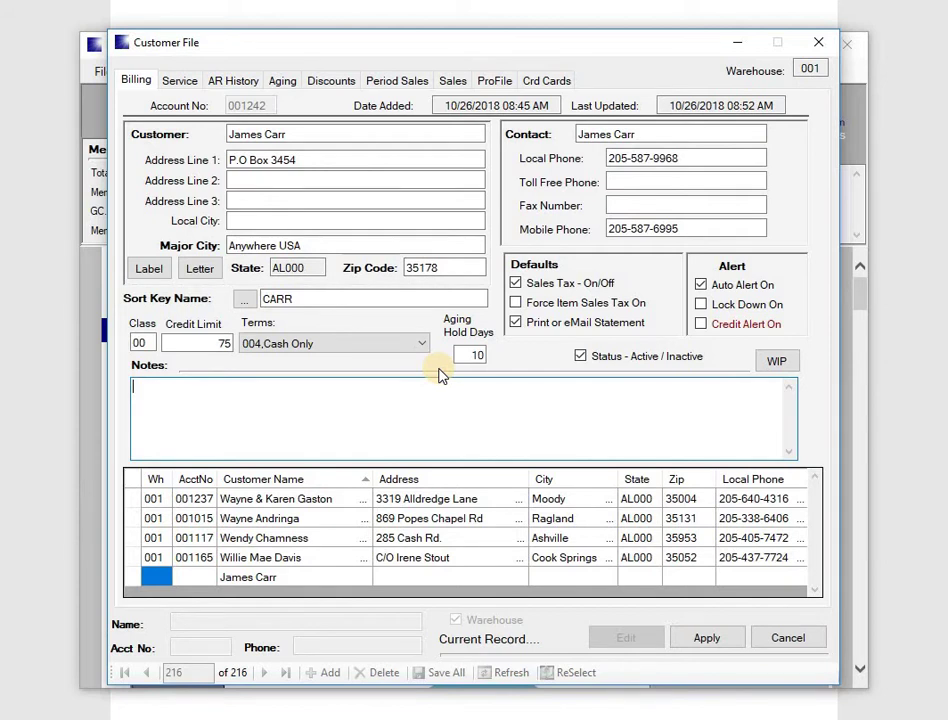
click(706, 638)
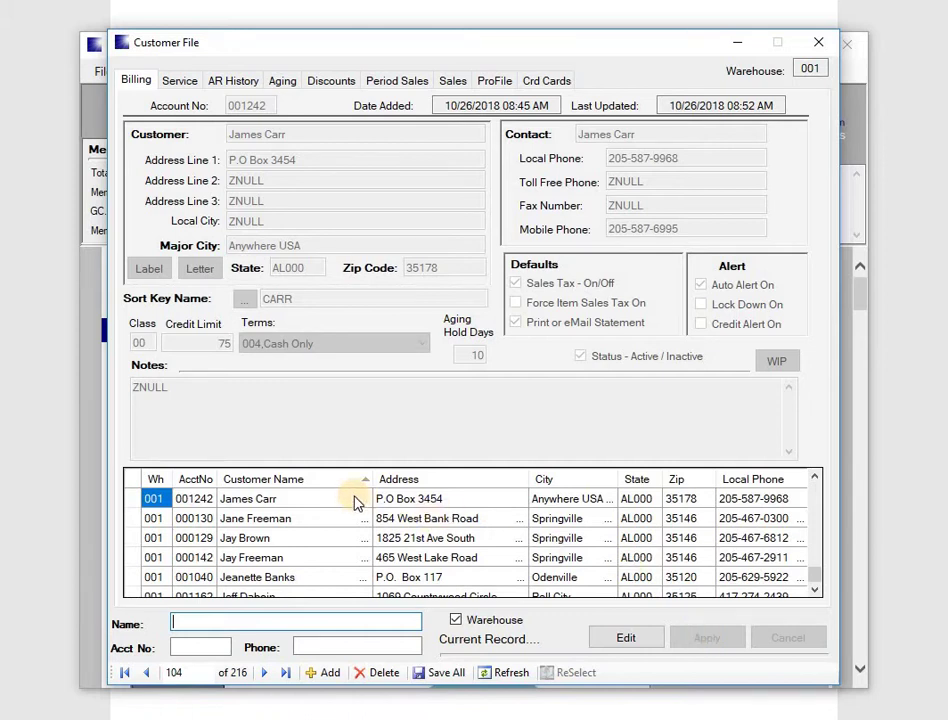
Reopen the saved customer and add a new service account.
click(626, 638)
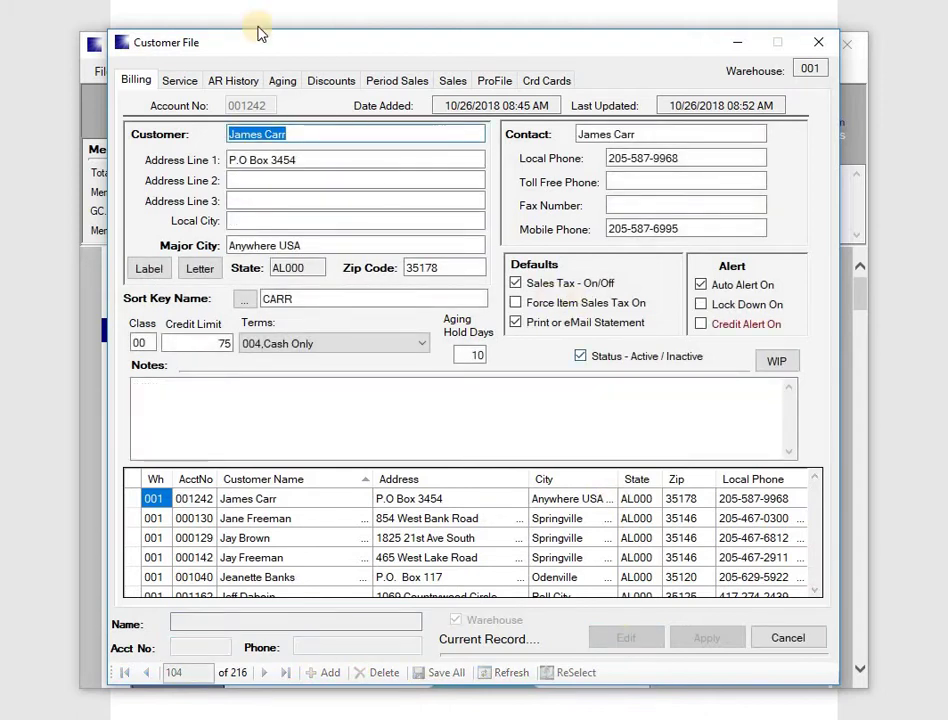
click(181, 84)
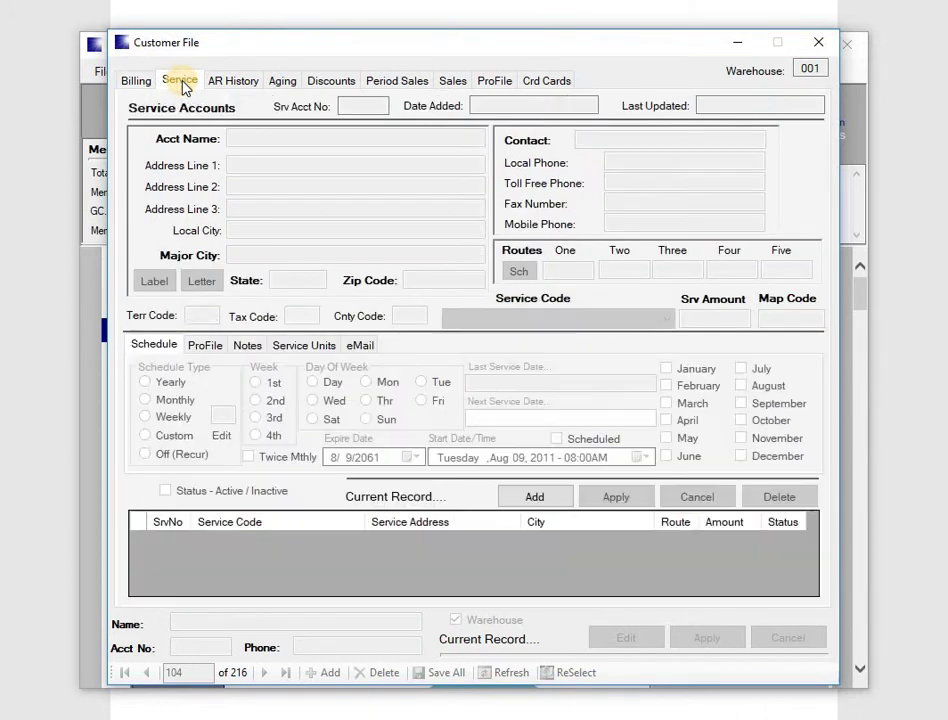
click(535, 498)
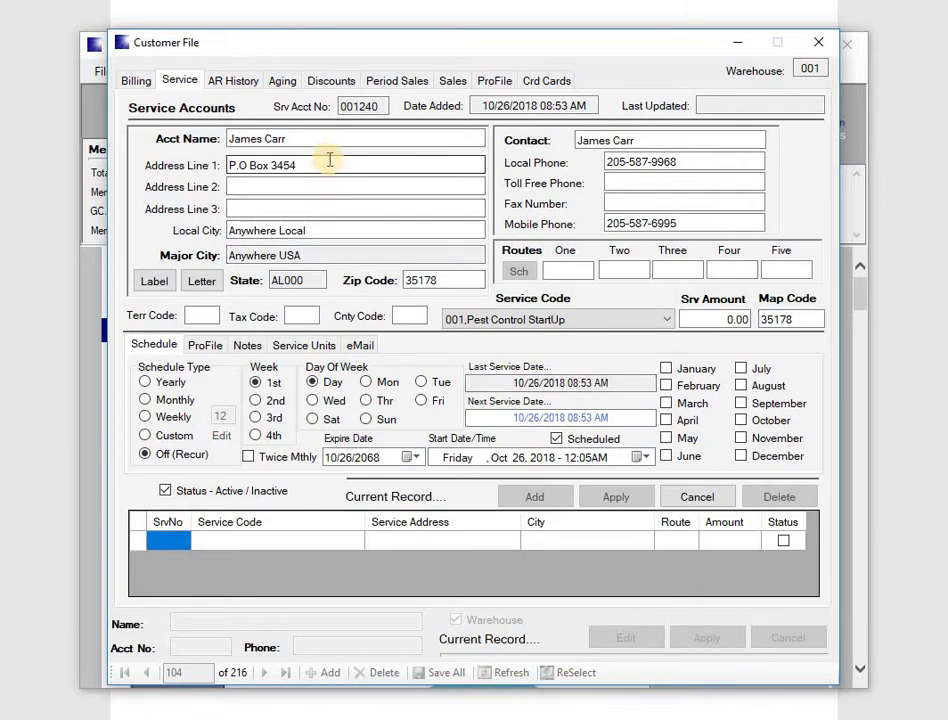
Replace the copied billing address in service Address Line 1 with the customer's service street address.
click(234, 166)
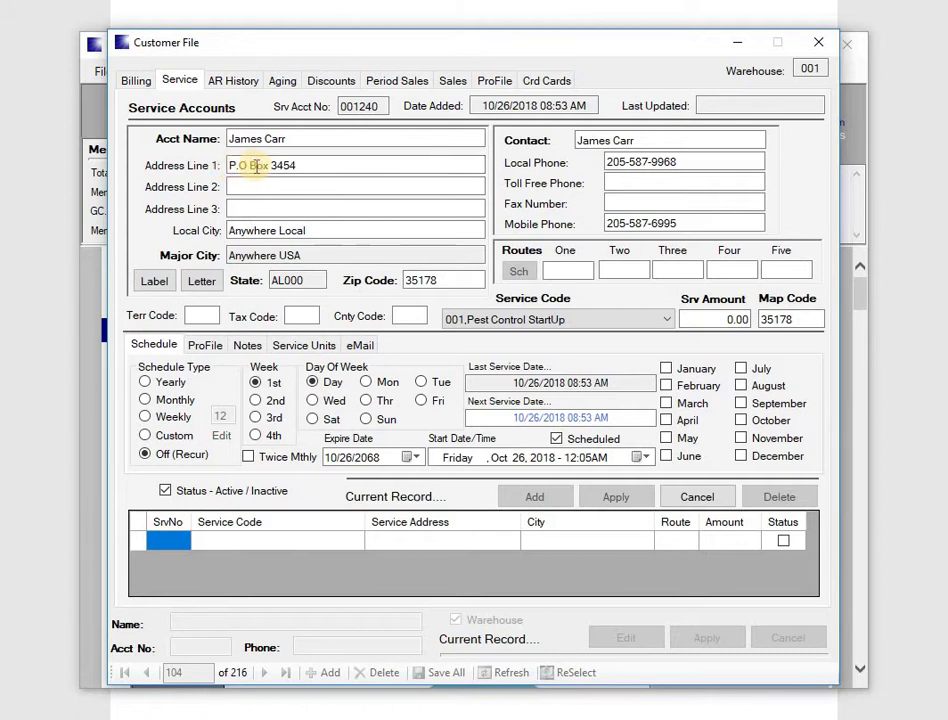
drag(354, 164, 212, 182)
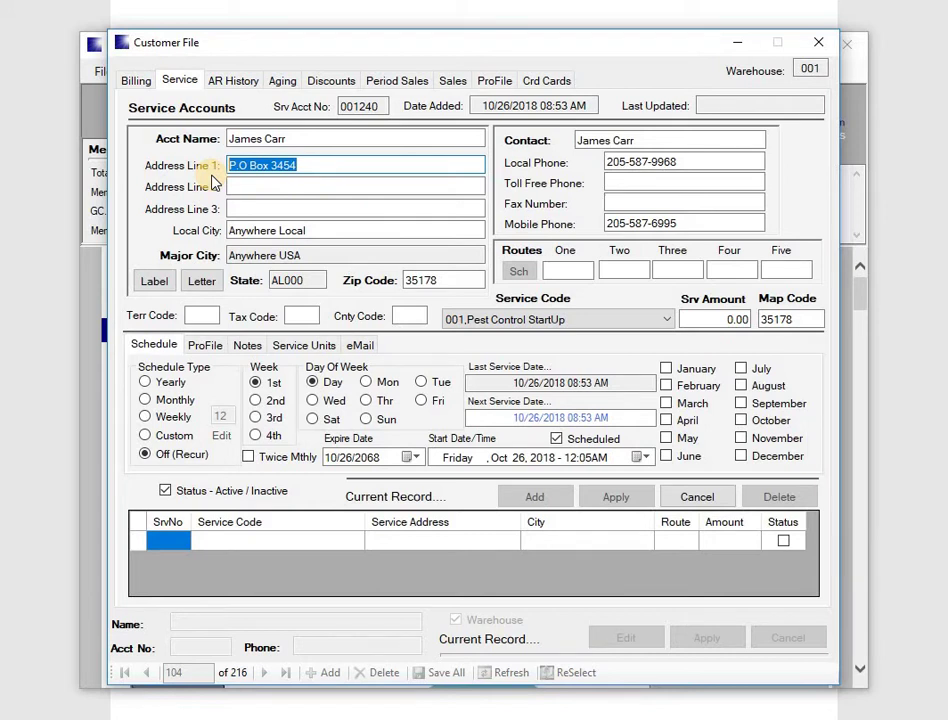
key(BackSpace)
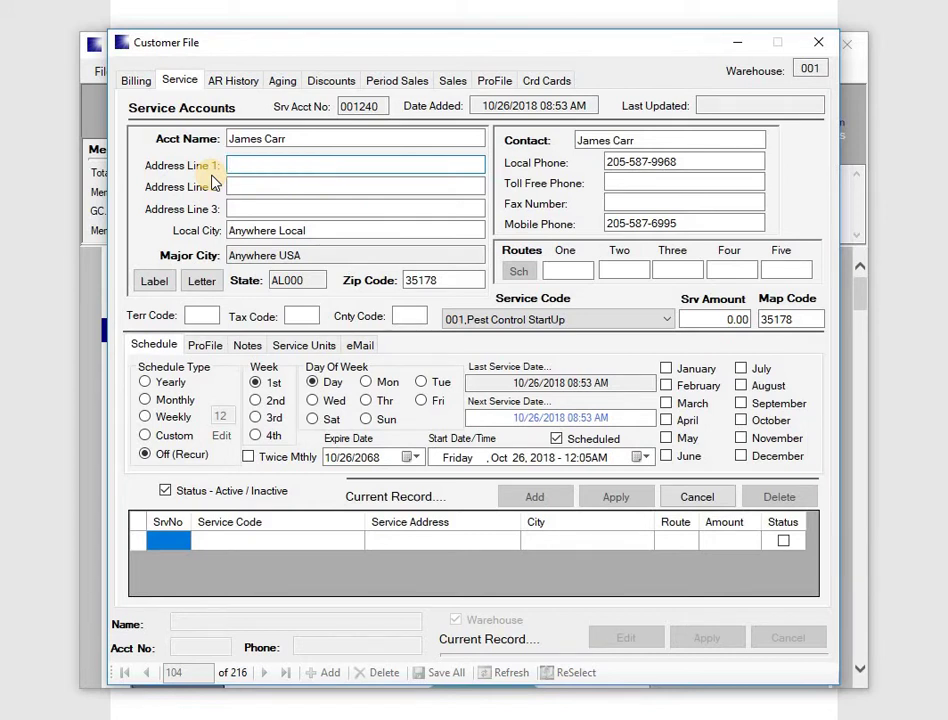
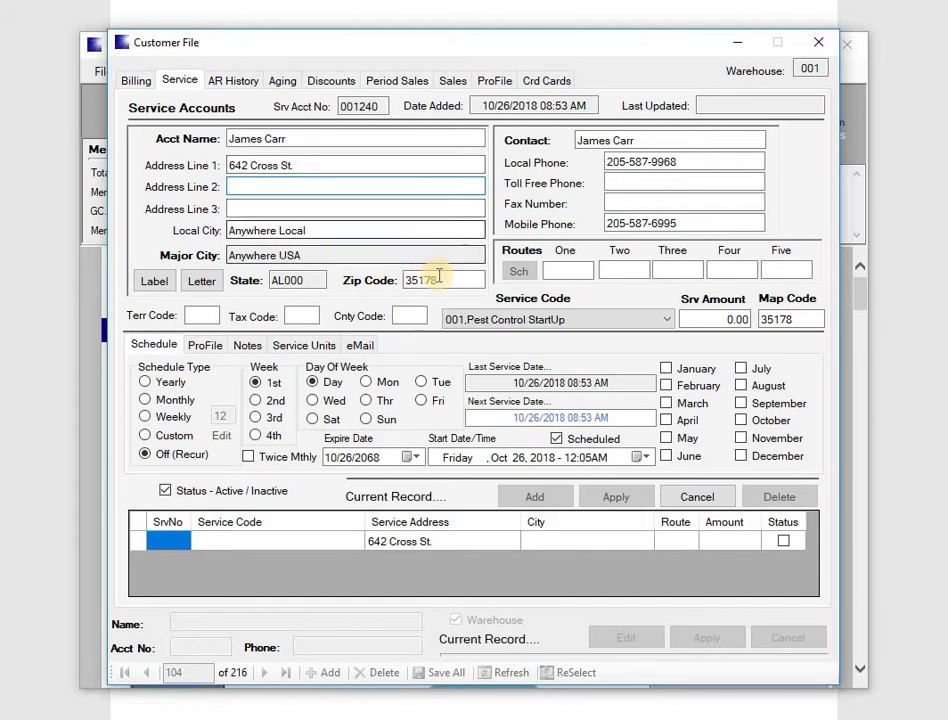
click(410, 281)
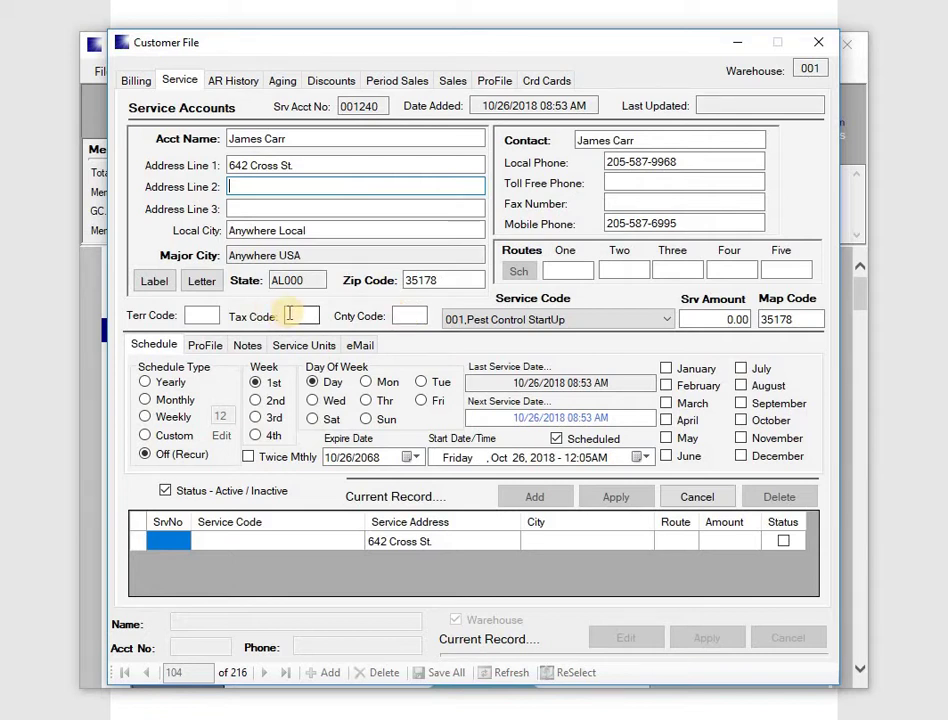
Assign tax code 001 to the service account from the System LookUp list.
click(289, 315)
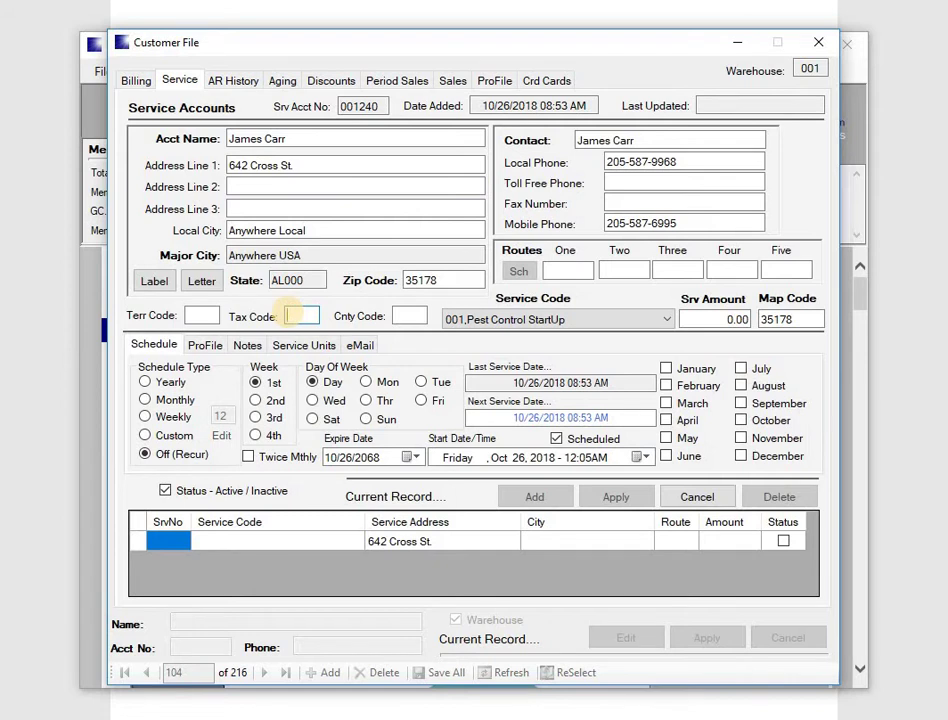
double_click(290, 315)
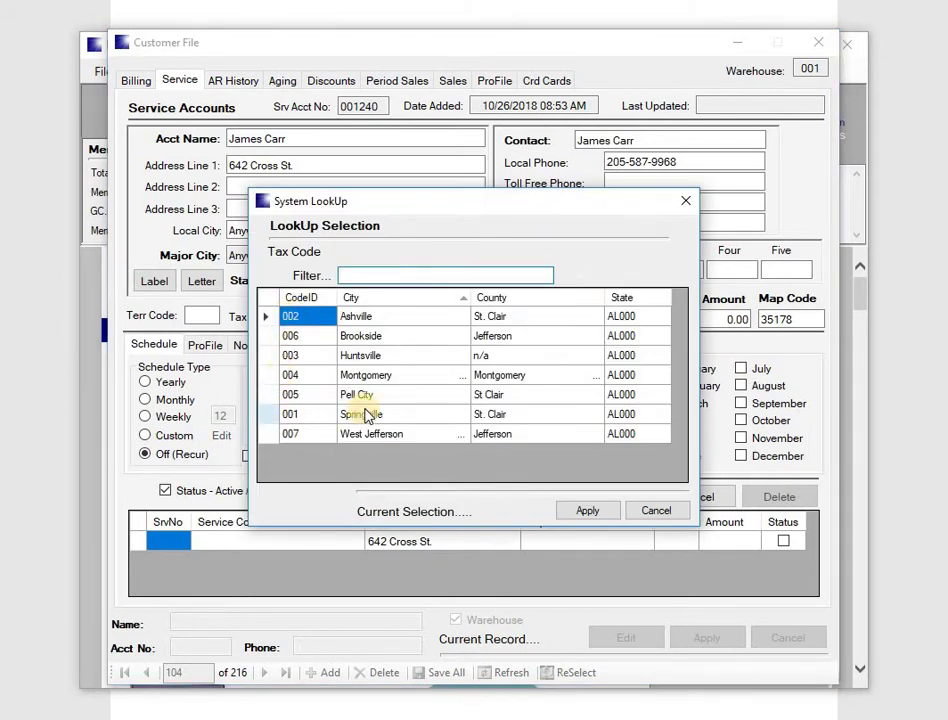
click(268, 421)
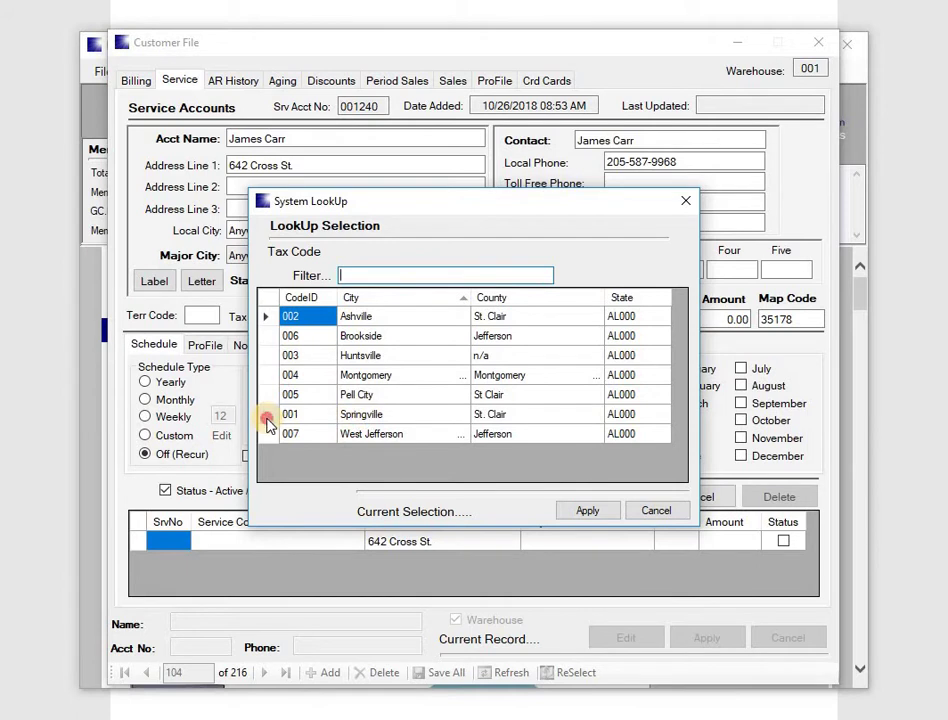
double_click(268, 421)
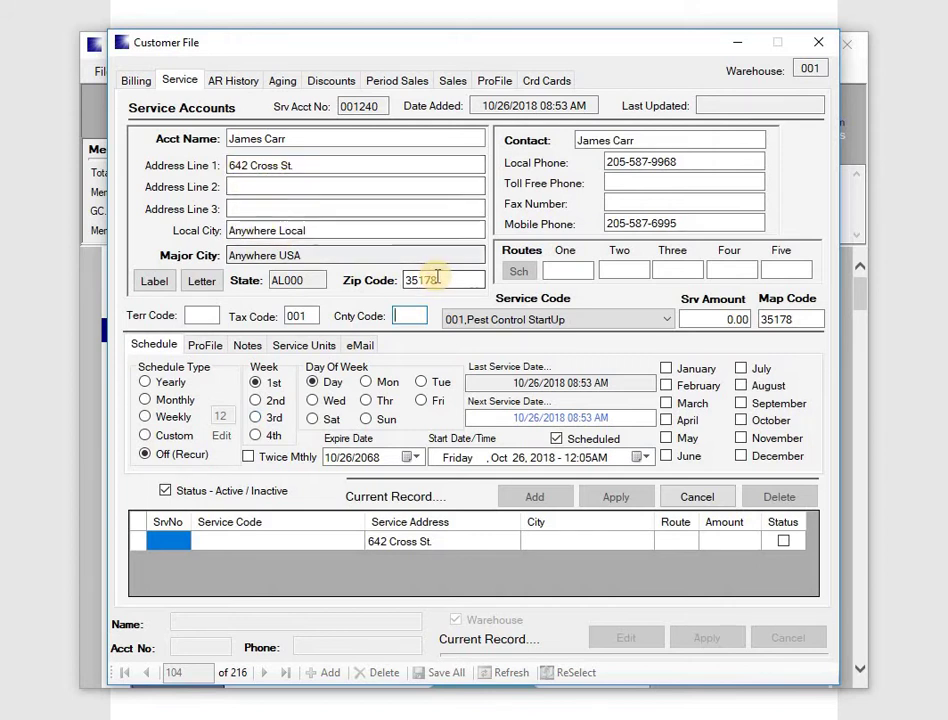
Change the zip code to 35146 so the major city becomes Springville.
click(440, 284)
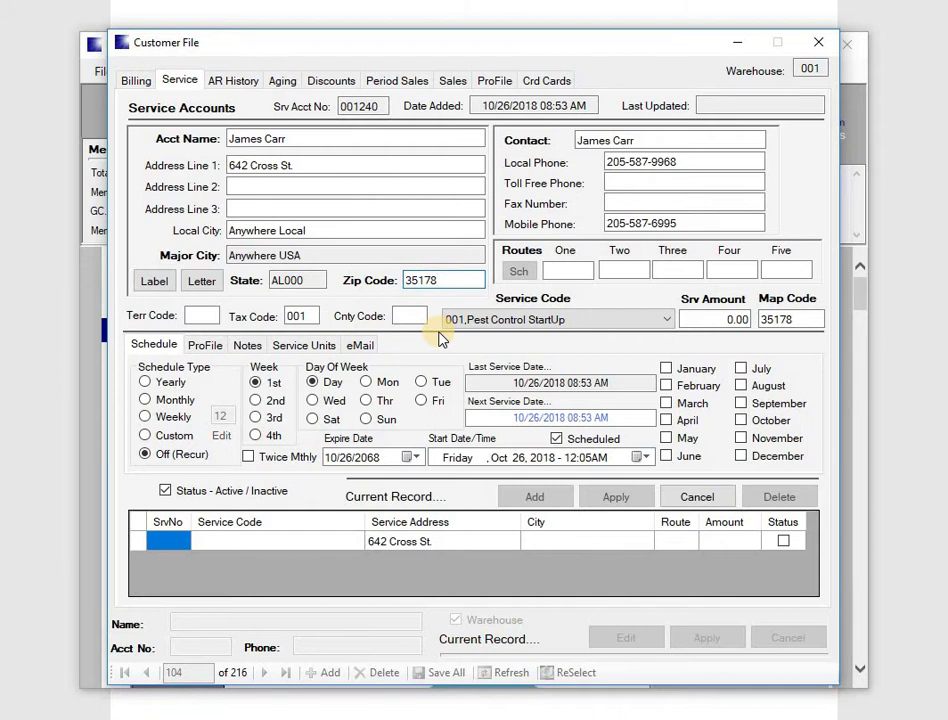
key(BackSpace)
key(BackSpace)
key(BackSpace)
text(146)
key(Tab)
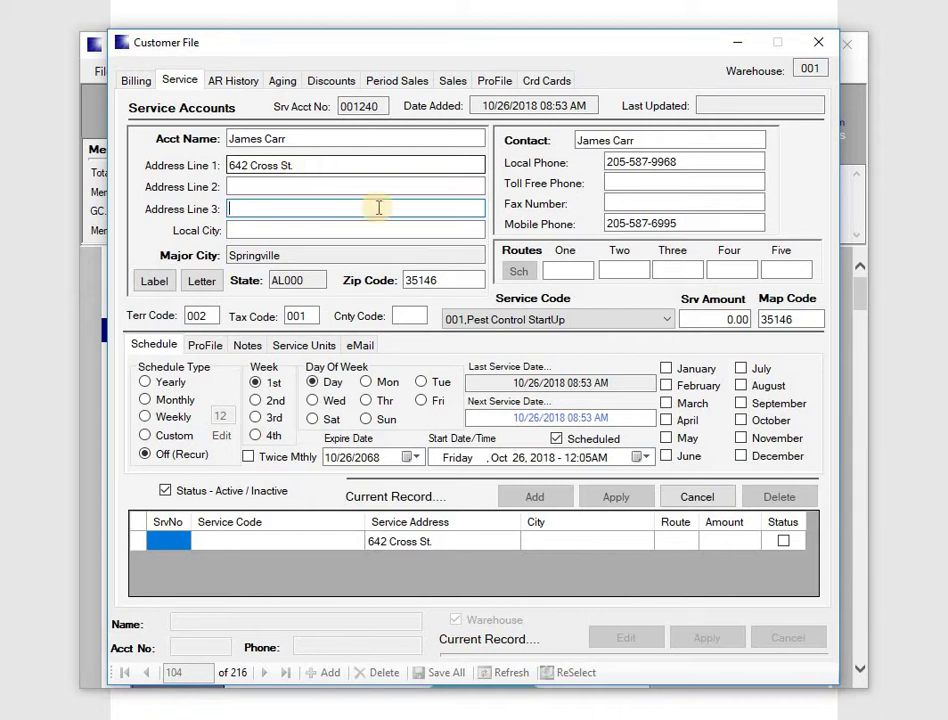
Pick R01SP from the route code list as the account's first route.
click(547, 272)
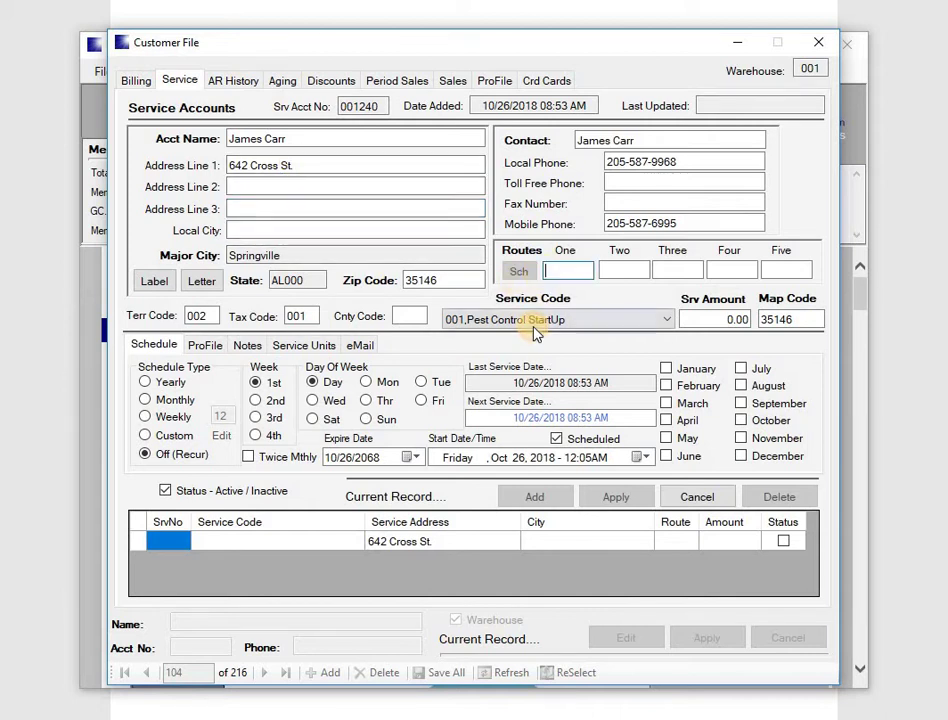
text(r)
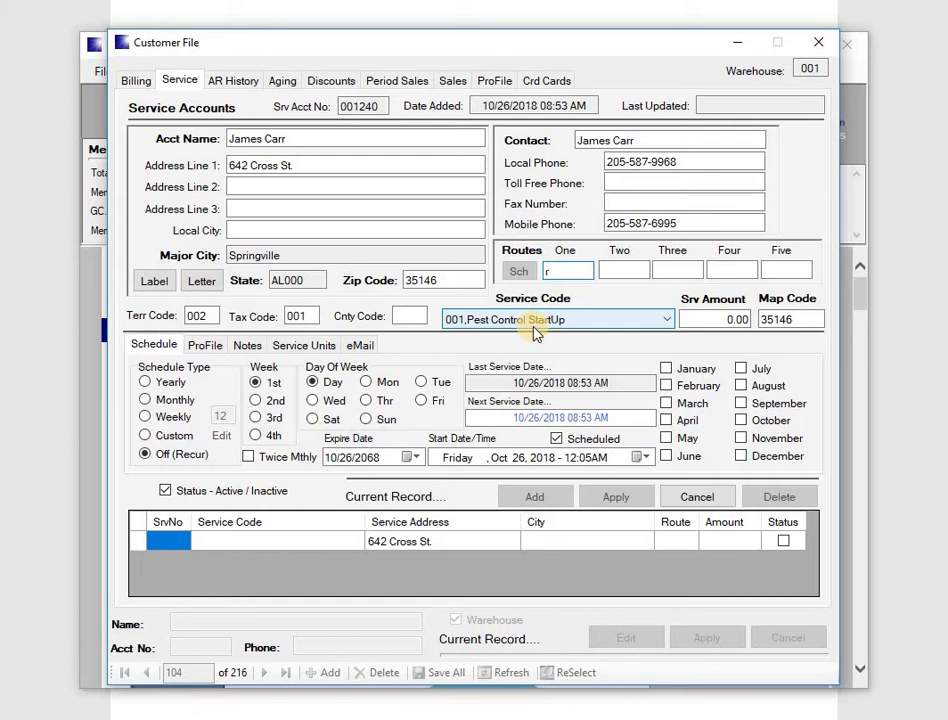
key(Return)
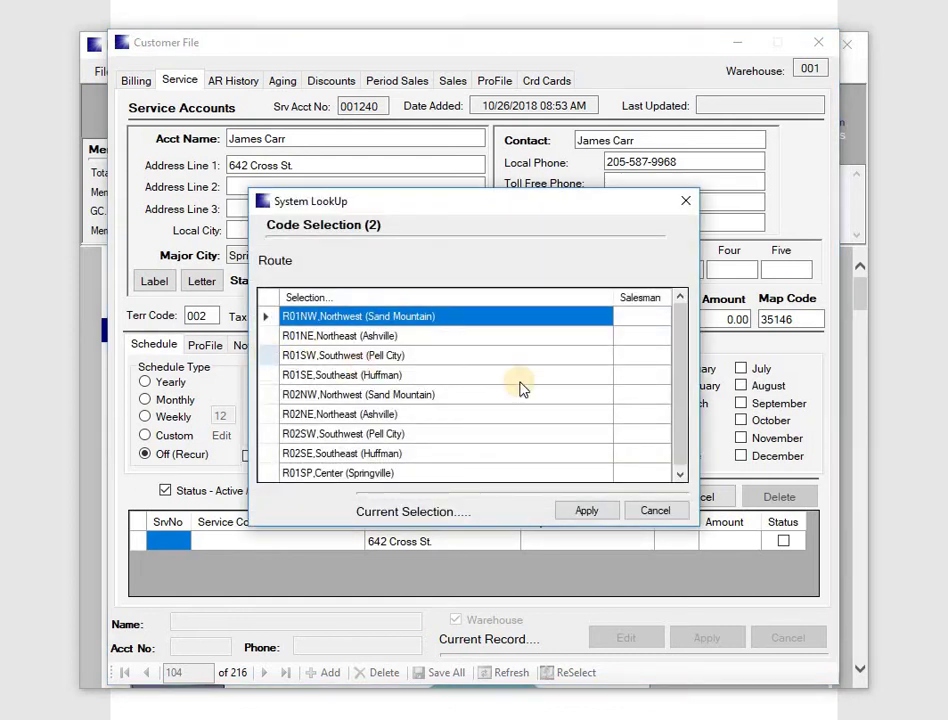
click(680, 476)
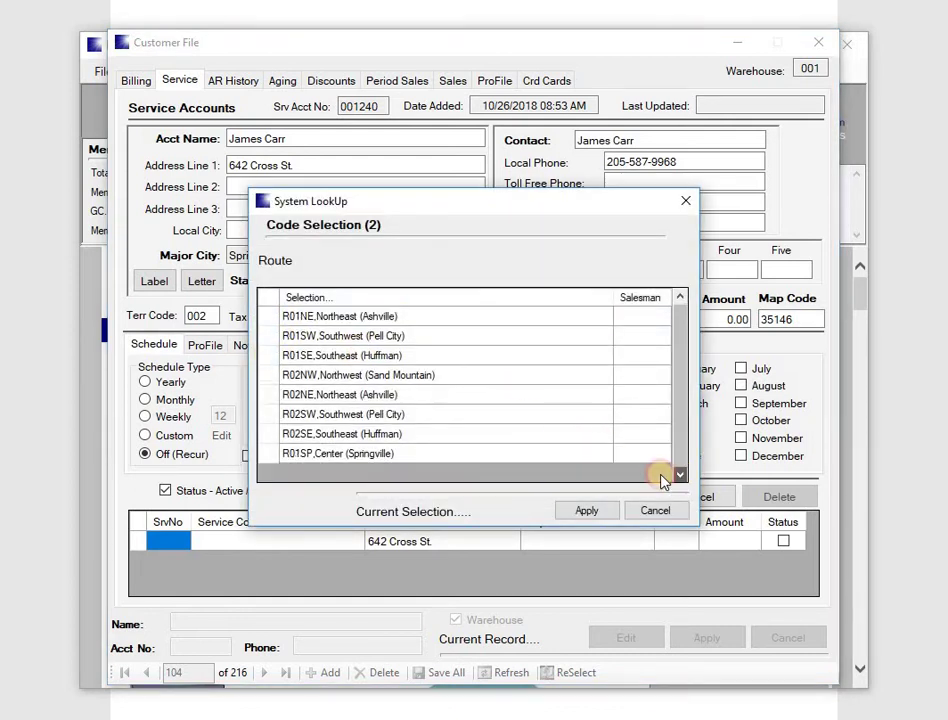
double_click(268, 455)
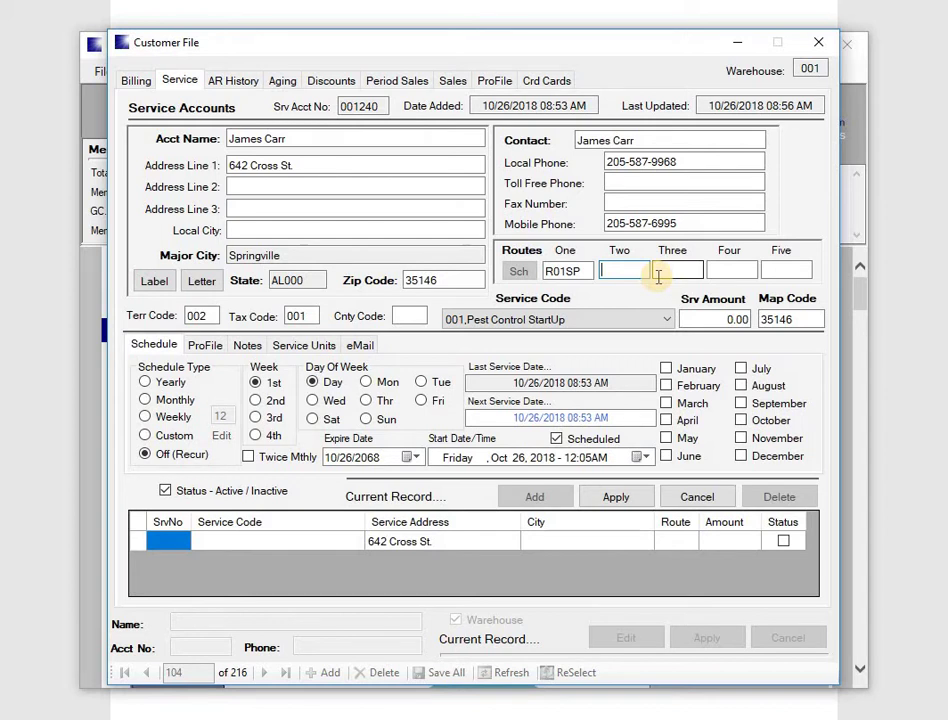
Set service code 002,Monthly Pest Control with a service amount of 35.00.
key(Tab)
key(Tab)
key(Tab)
key(Tab)
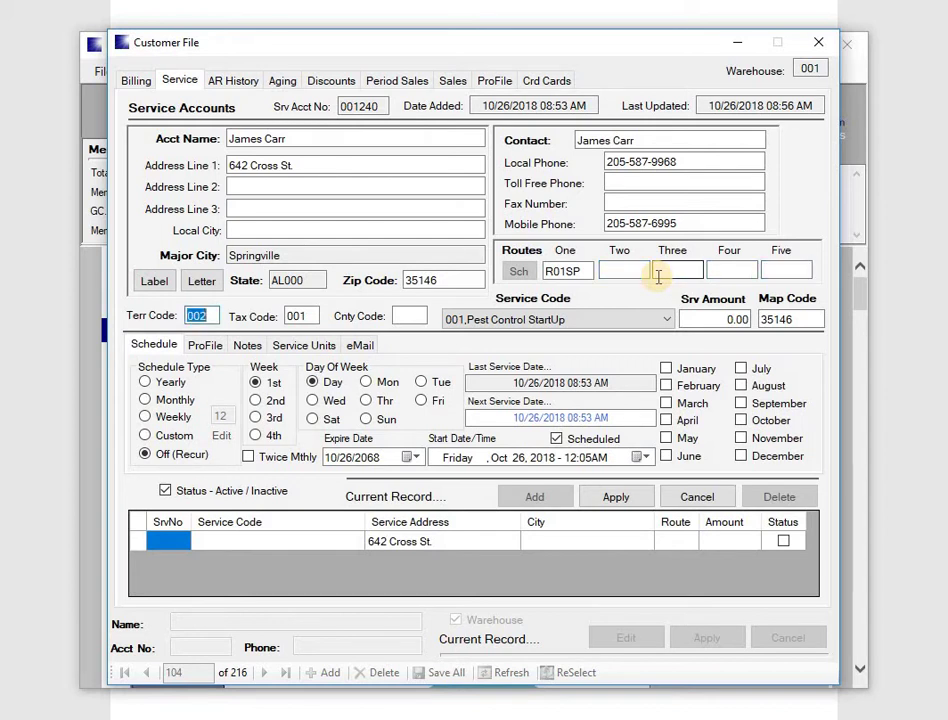
key(Tab)
key(Tab)
key(Tab)
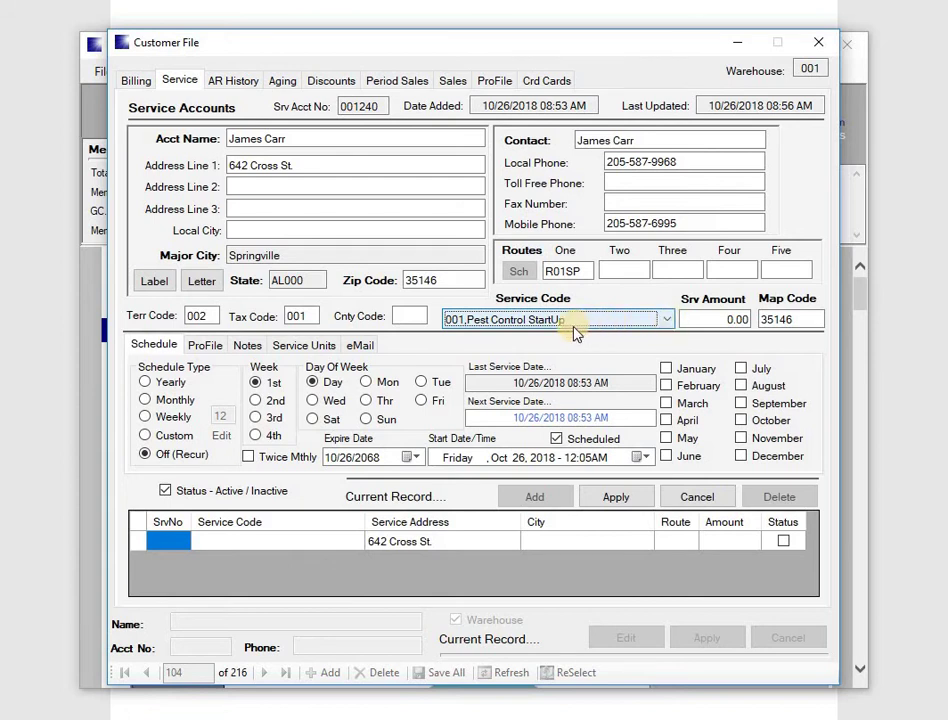
click(666, 321)
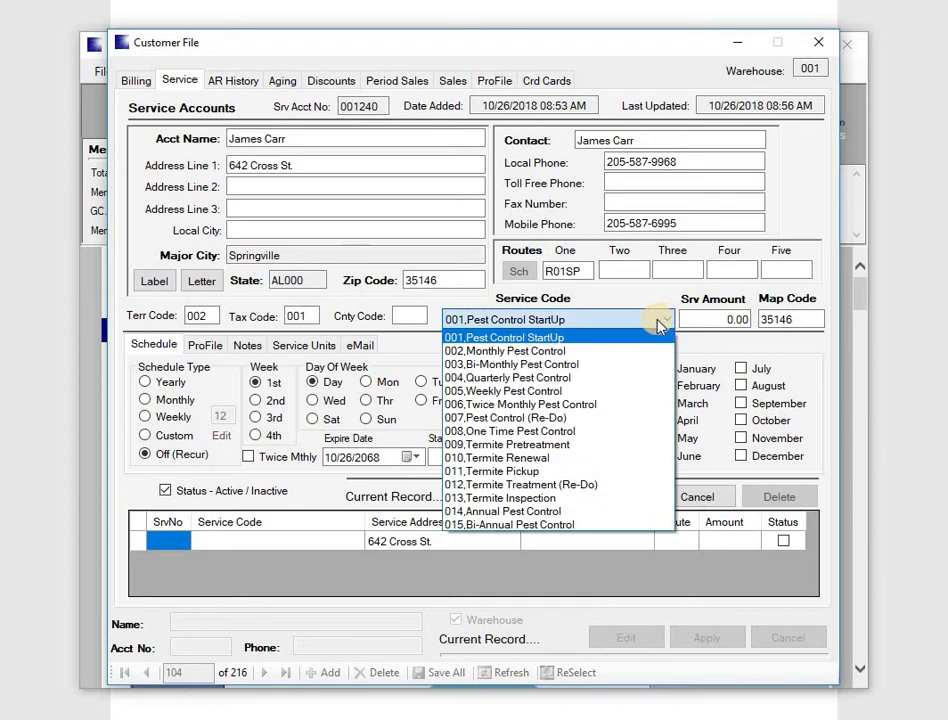
click(527, 354)
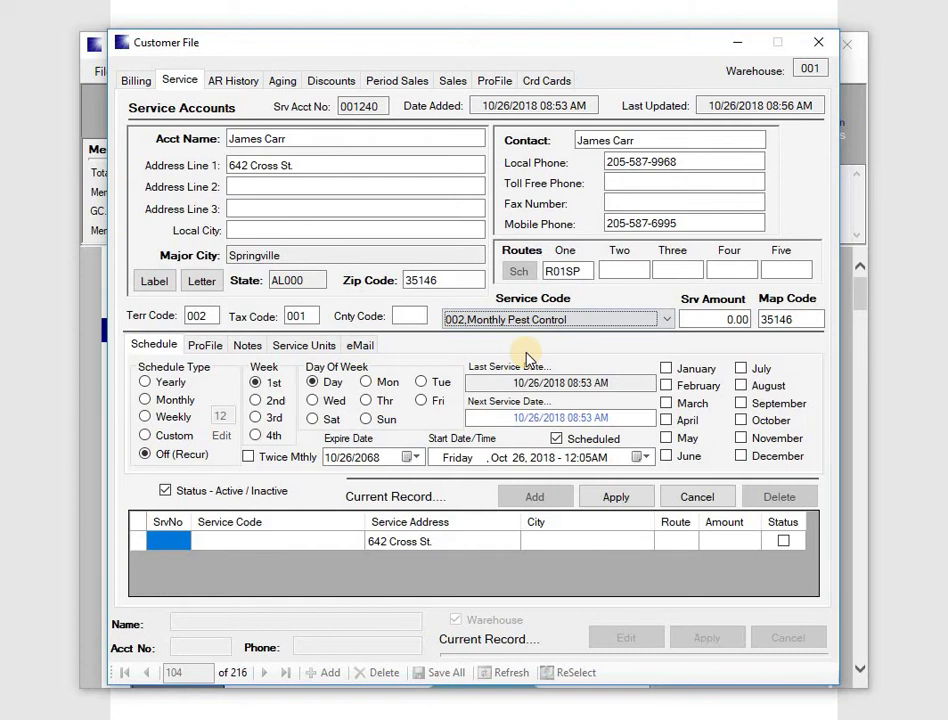
key(Tab)
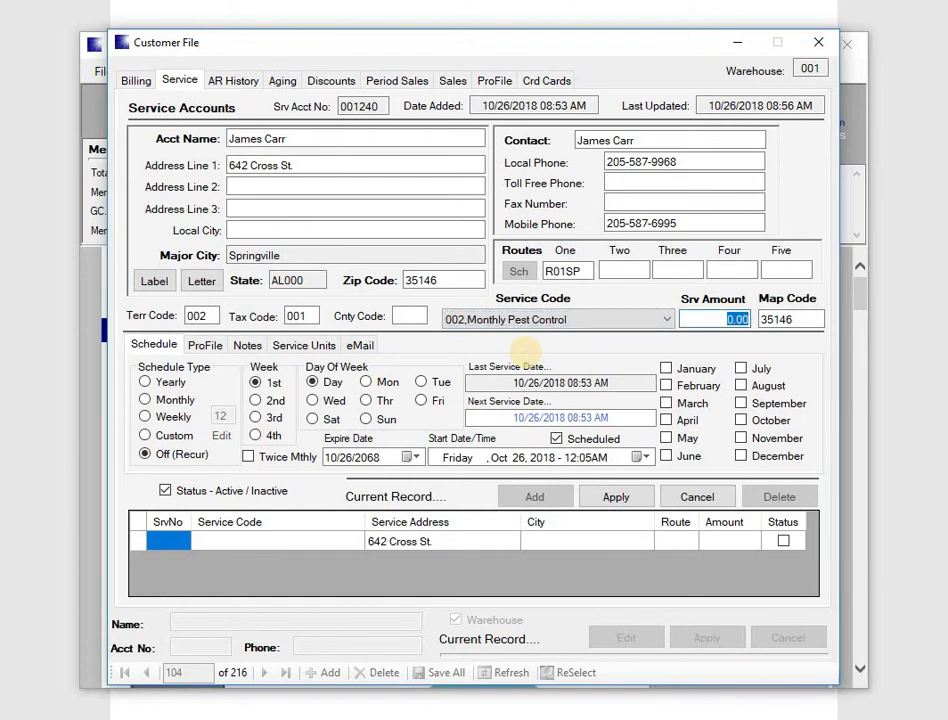
text(35)
key(Tab)
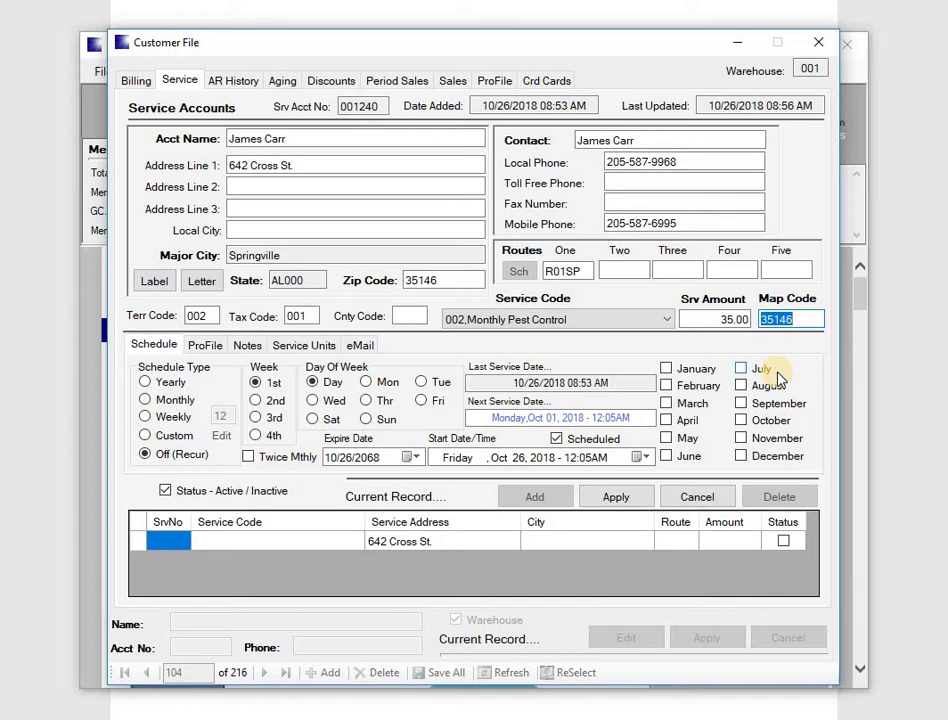
Make the service schedule type Monthly across all twelve months.
key(Tab)
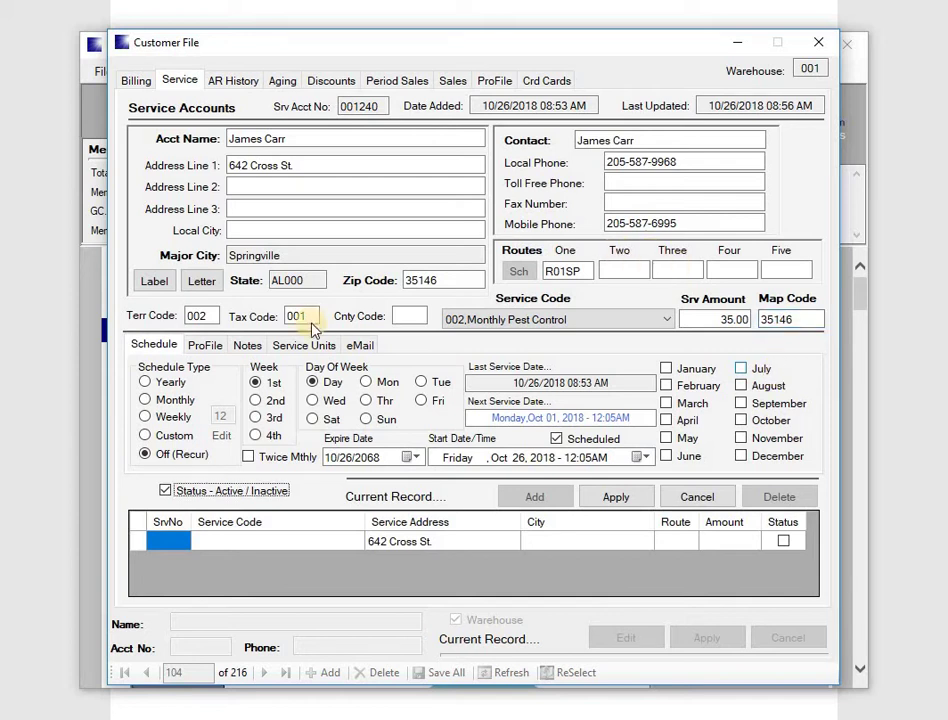
click(146, 400)
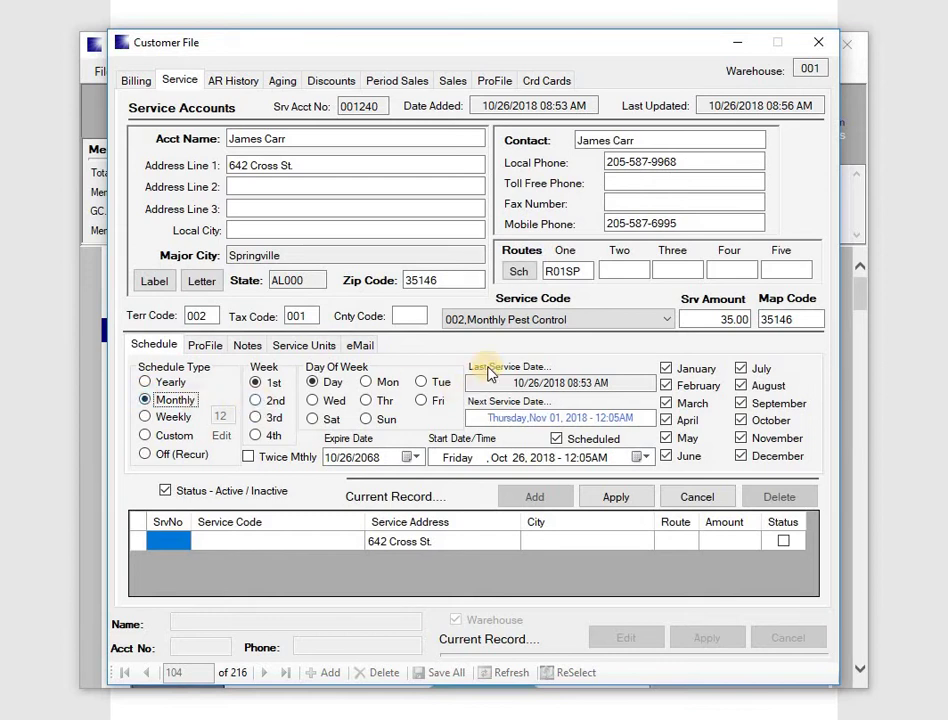
click(519, 273)
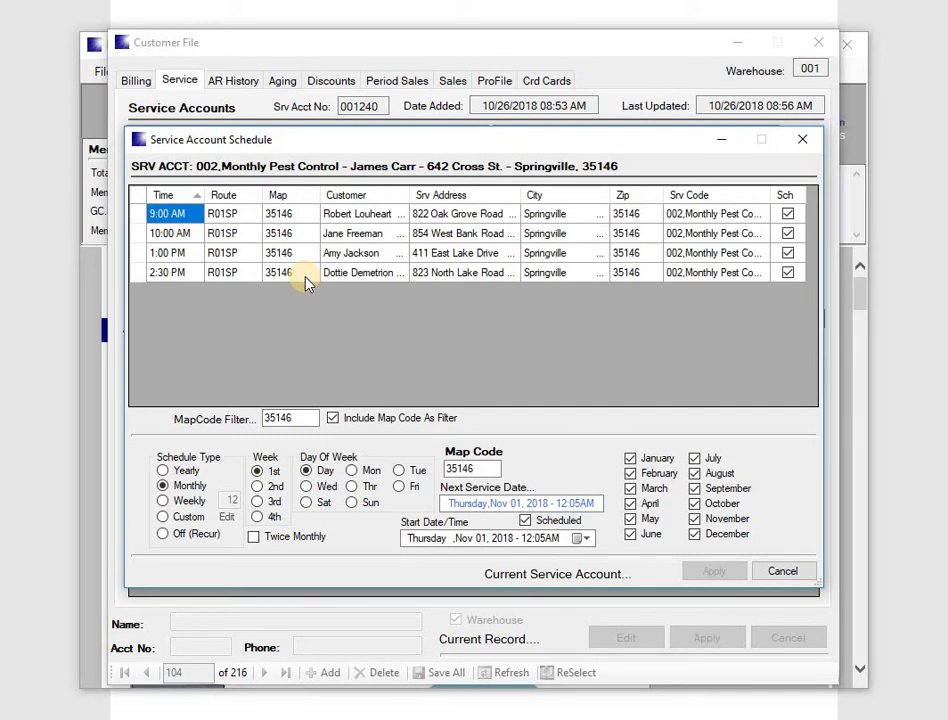
Set the schedule's start hour to 11, making the next service Thursday, Nov 01, 2018.
click(182, 216)
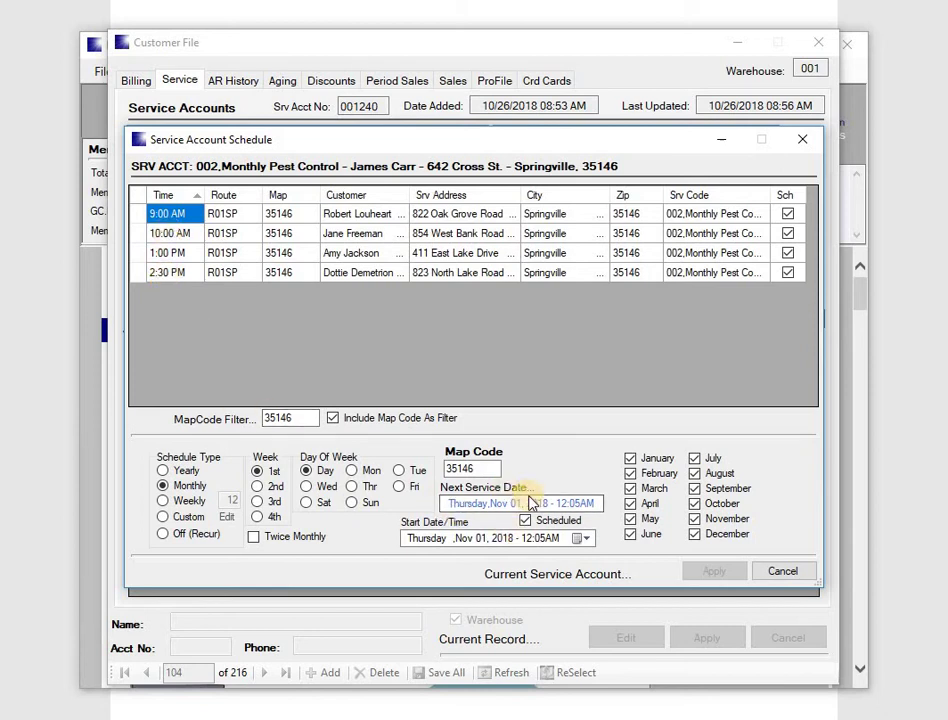
click(526, 538)
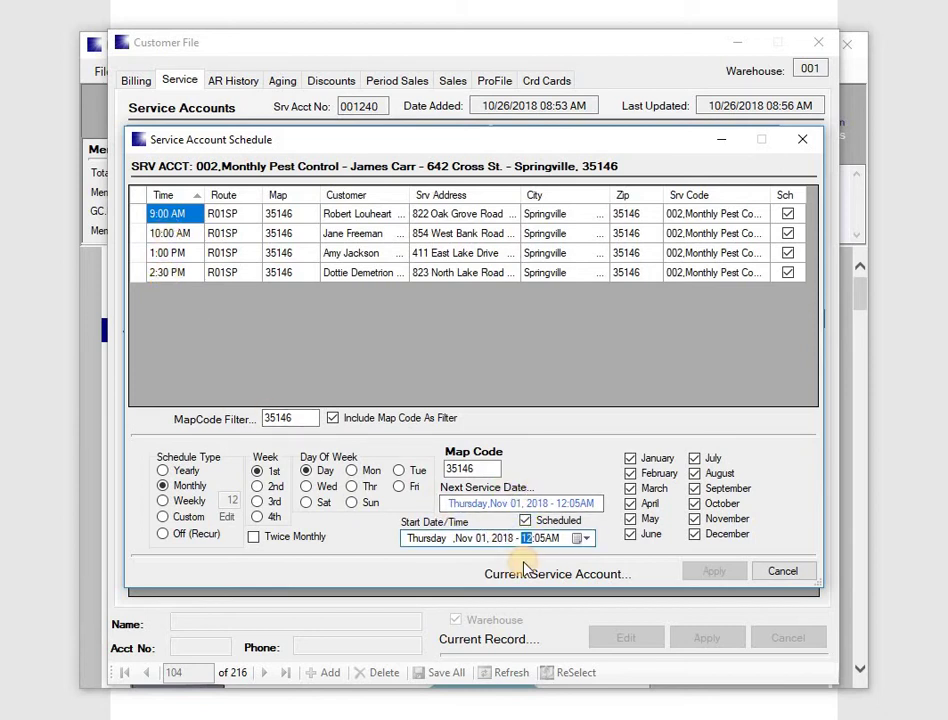
text(11)
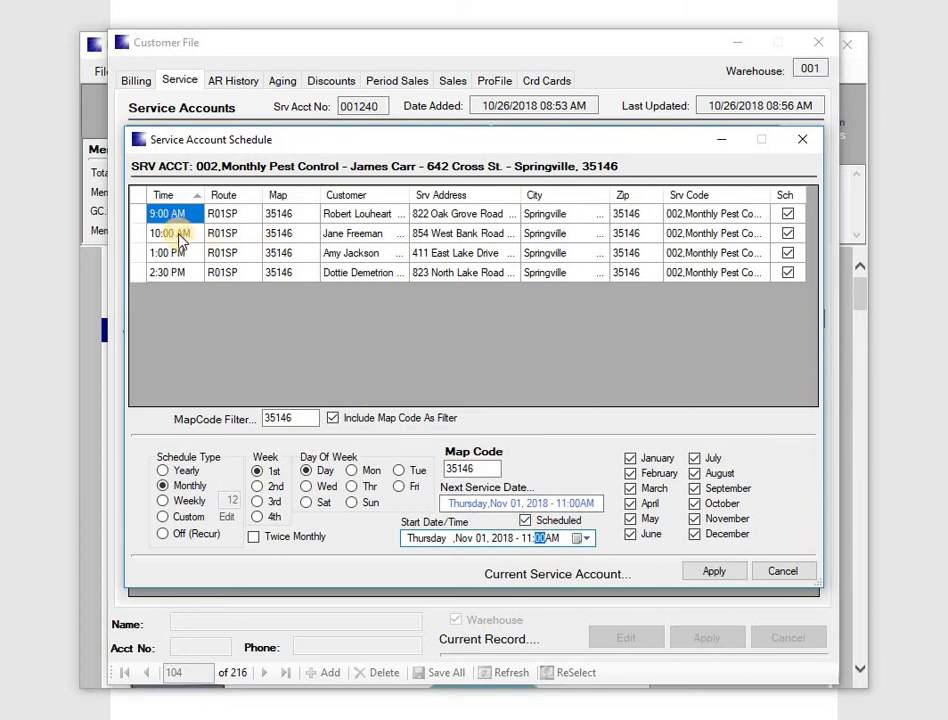
Review the route's Monday–Thursday appointments and switch the service day to Wednesday.
click(313, 478)
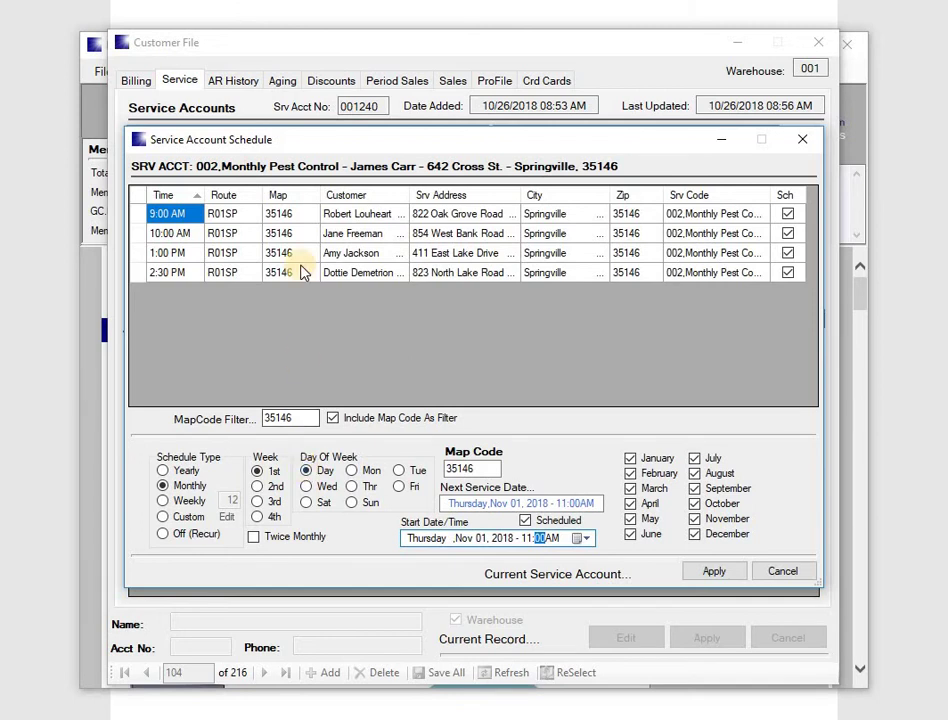
click(306, 486)
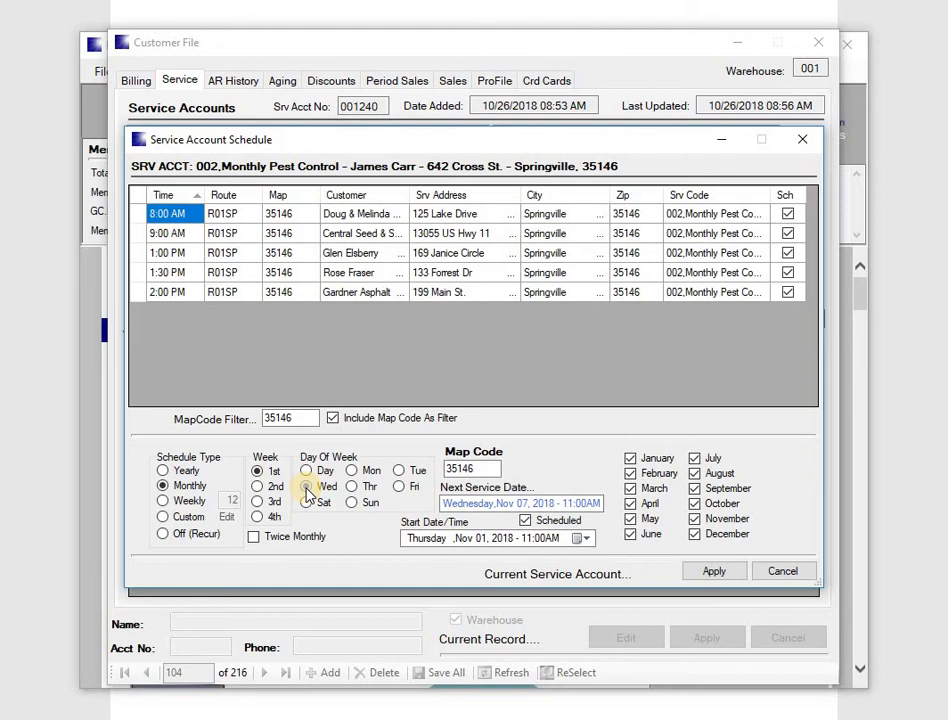
click(351, 486)
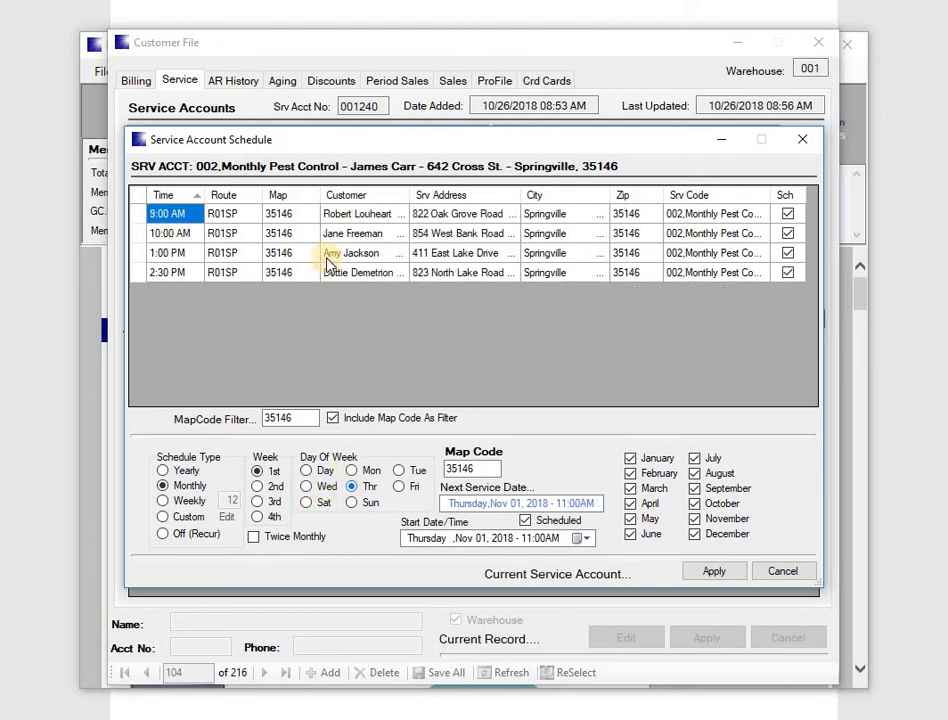
click(352, 471)
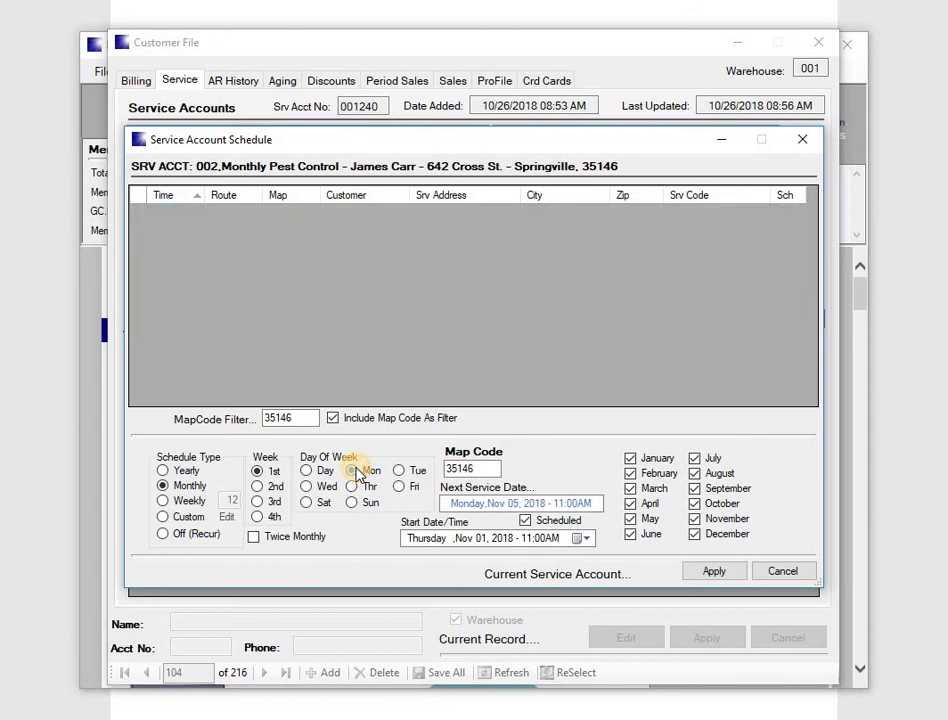
click(398, 472)
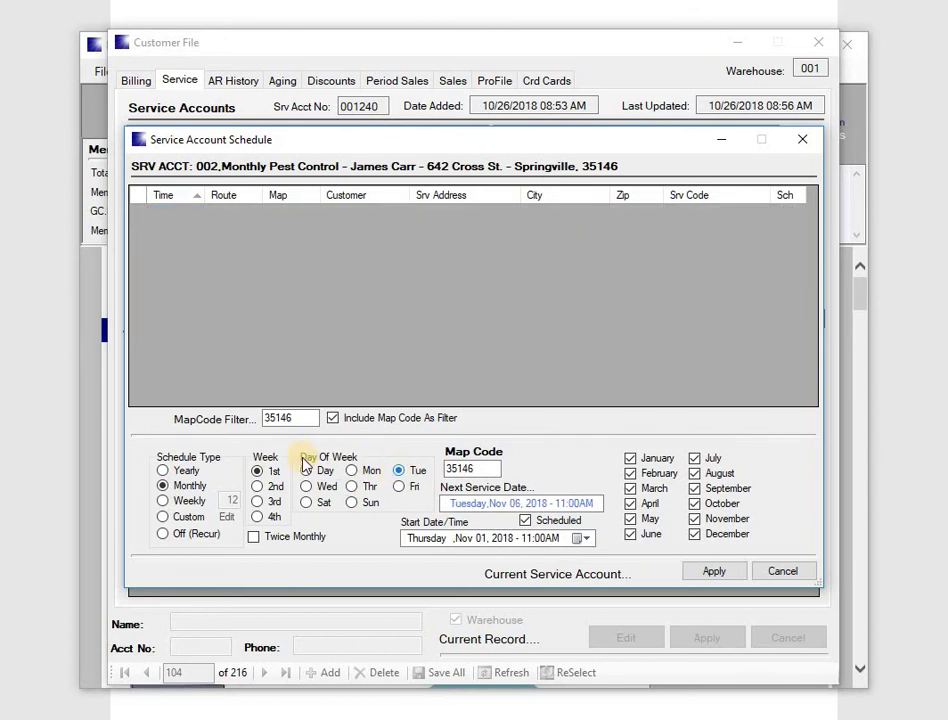
click(306, 487)
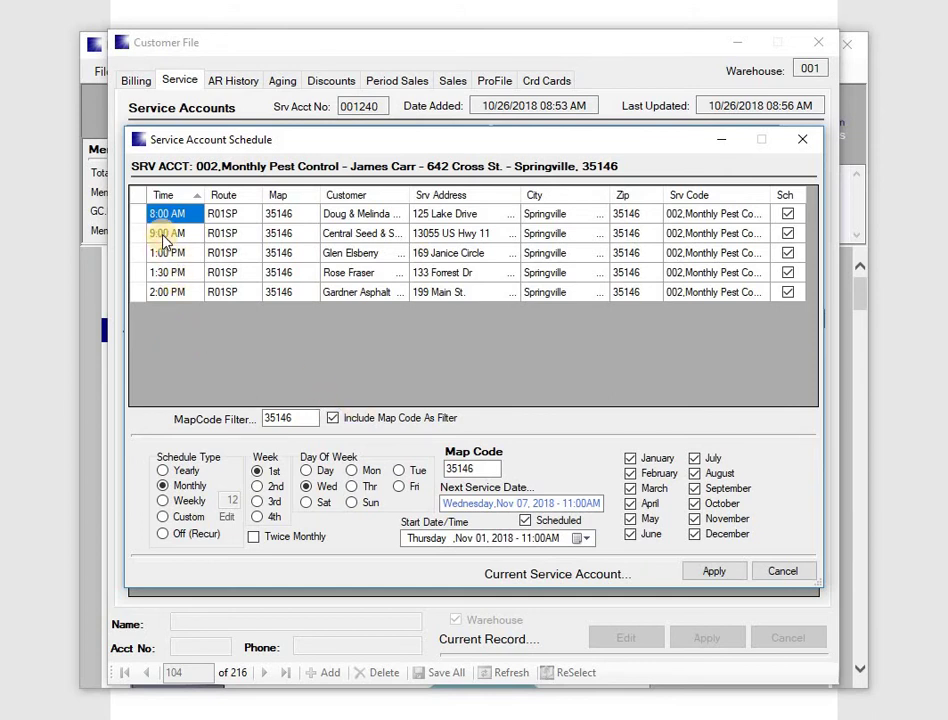
Apply a 10:00 AM start on the 1st-week Wednesday, giving next service Nov 07, 2018.
click(527, 539)
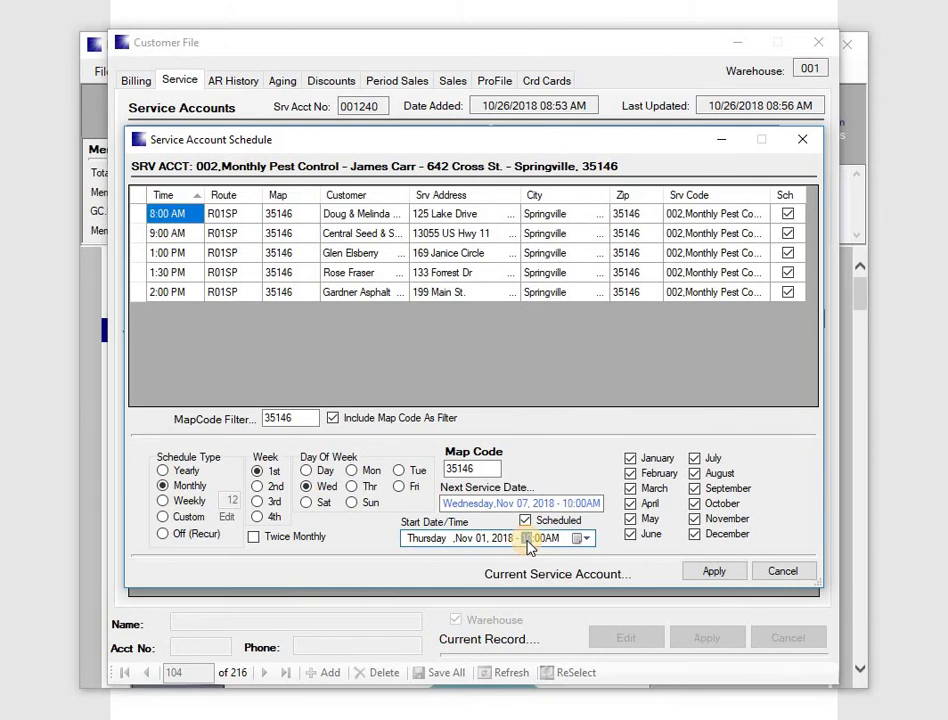
click(305, 487)
click(713, 572)
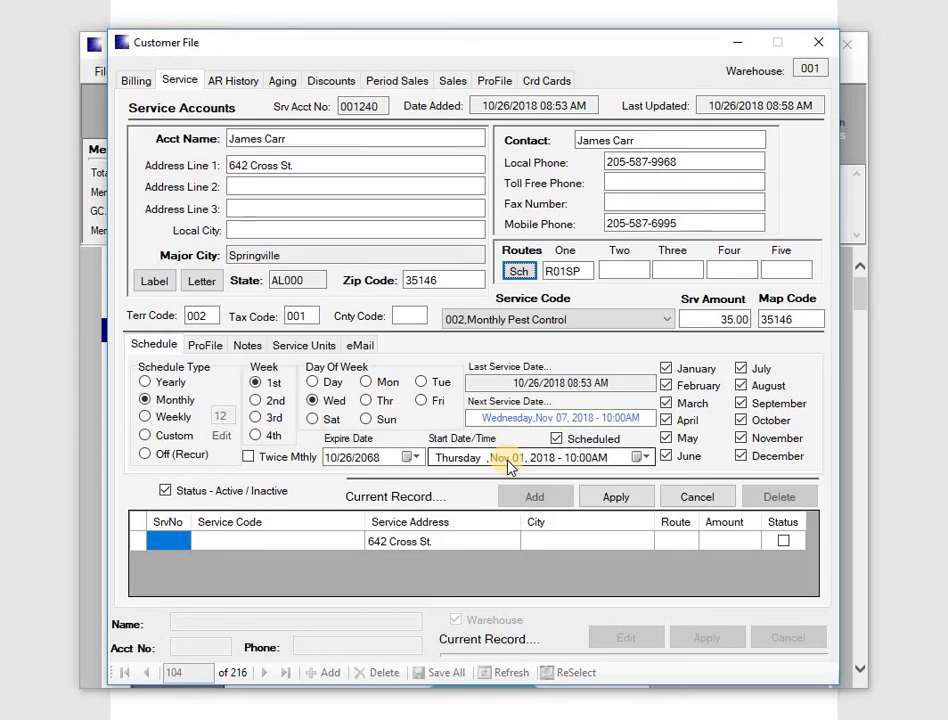
Set the start date to Oct 26, 2018, save the service account, and return to Billing.
click(641, 458)
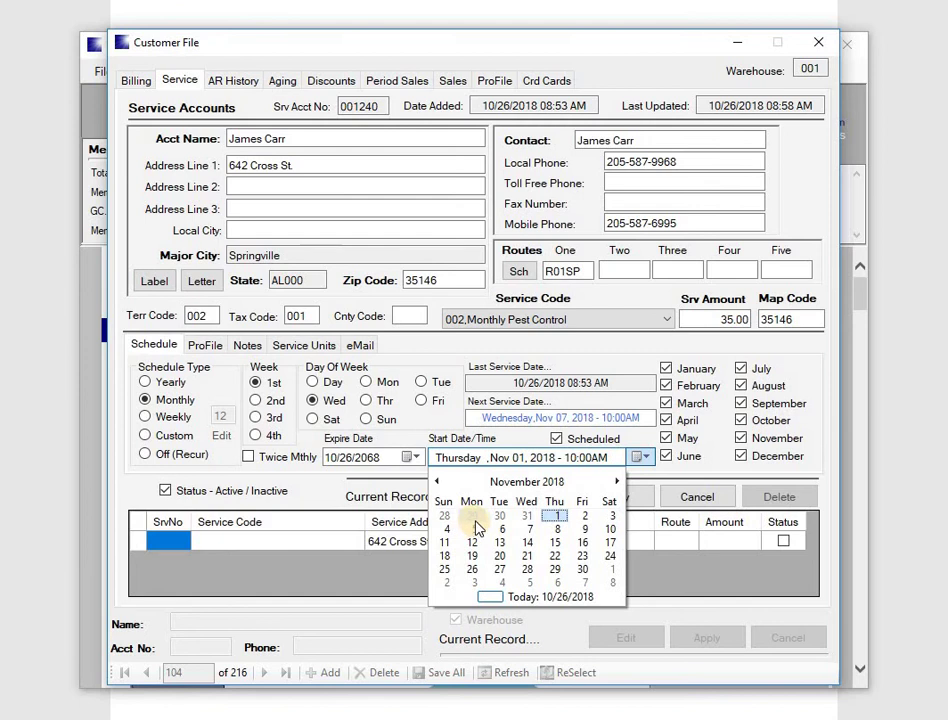
click(437, 483)
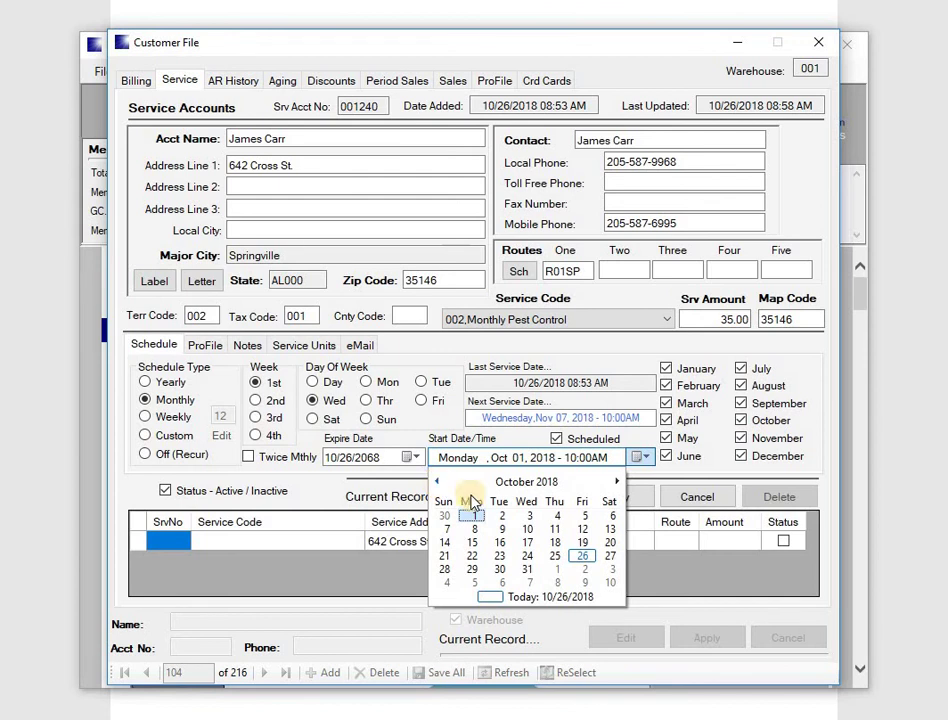
click(582, 556)
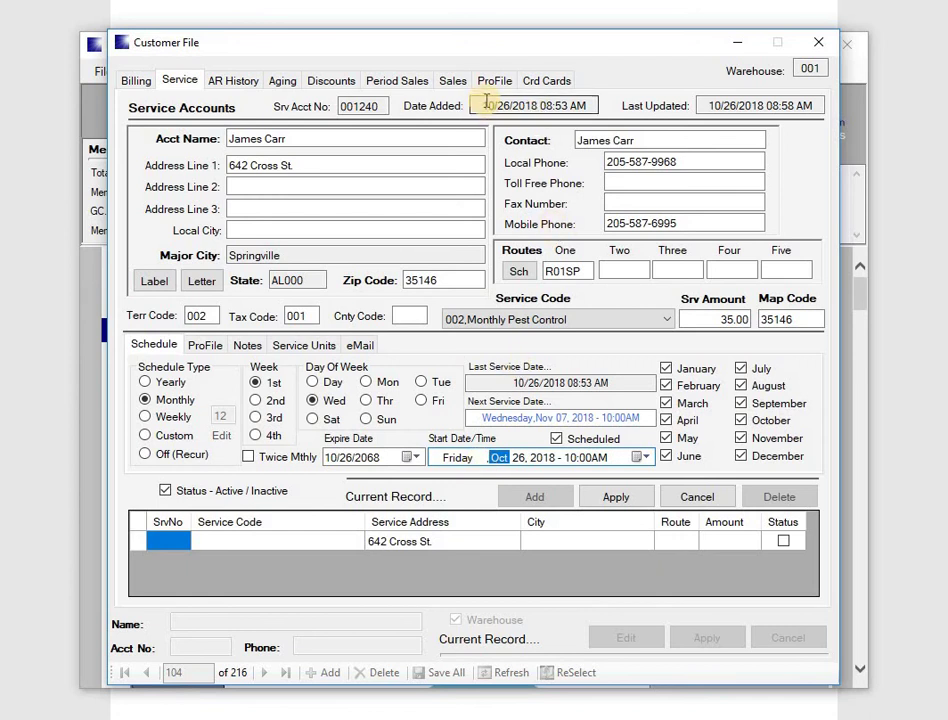
drag(478, 108, 595, 110)
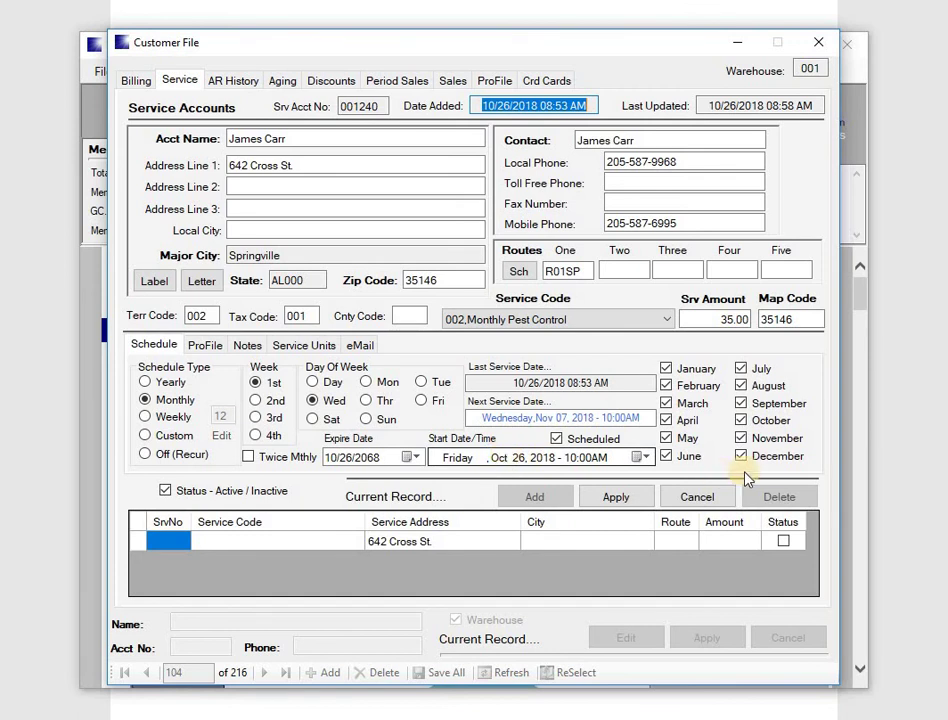
click(621, 498)
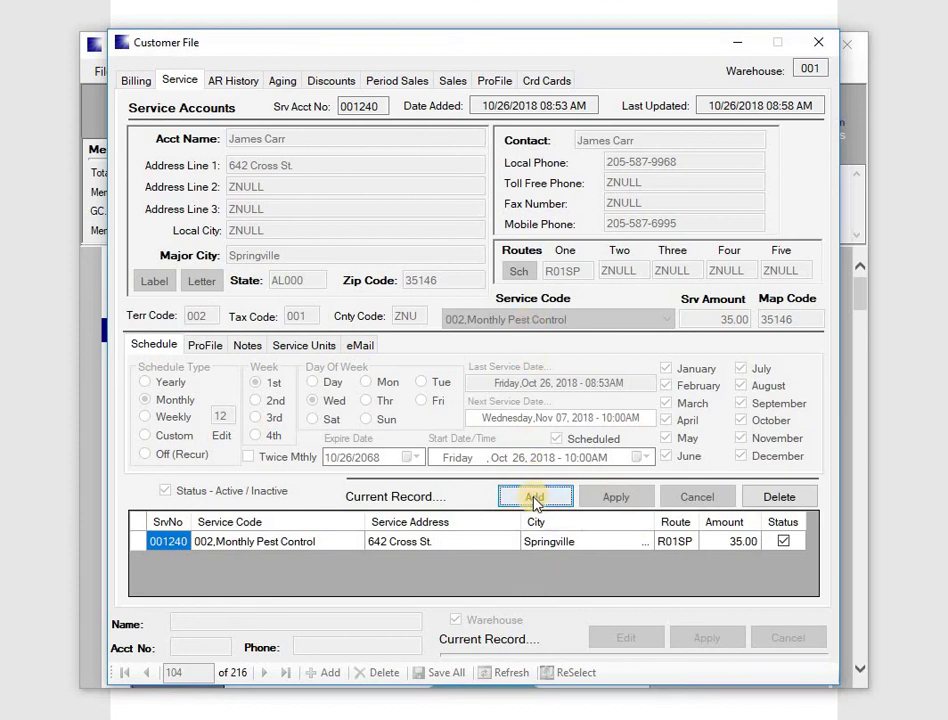
click(142, 86)
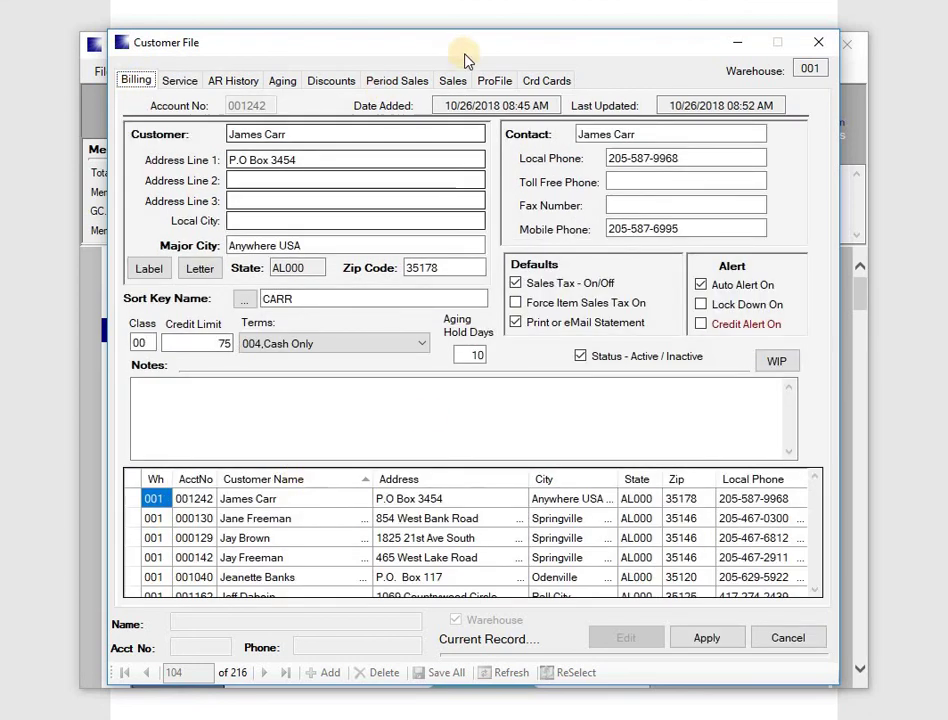
On the ProFile page, enter the customer's e-mail address and enable e-mailed statements, invoices and mailing list.
click(492, 80)
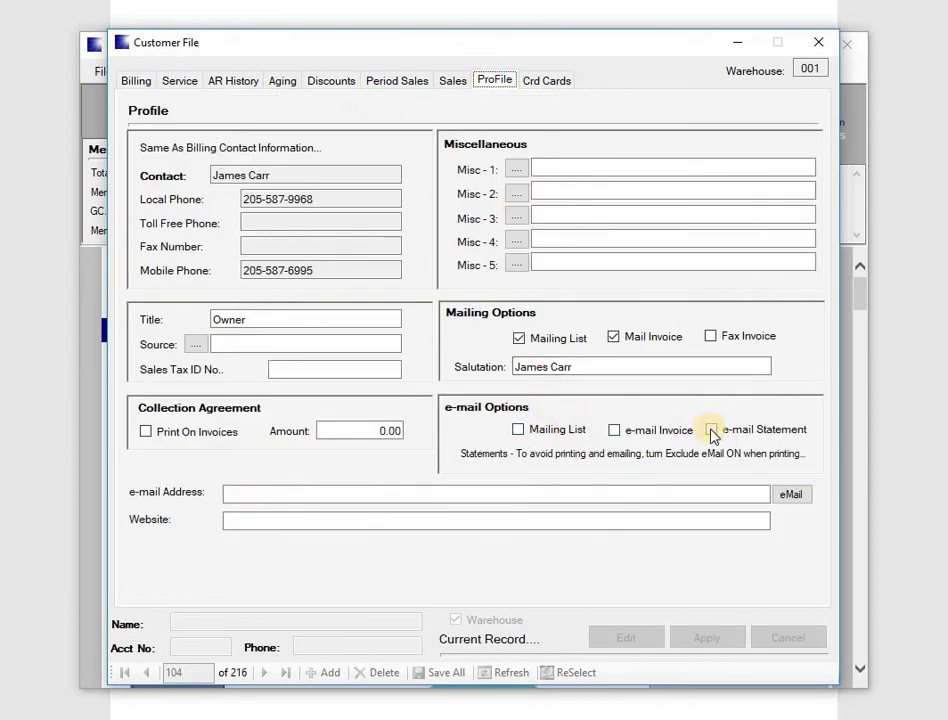
click(239, 493)
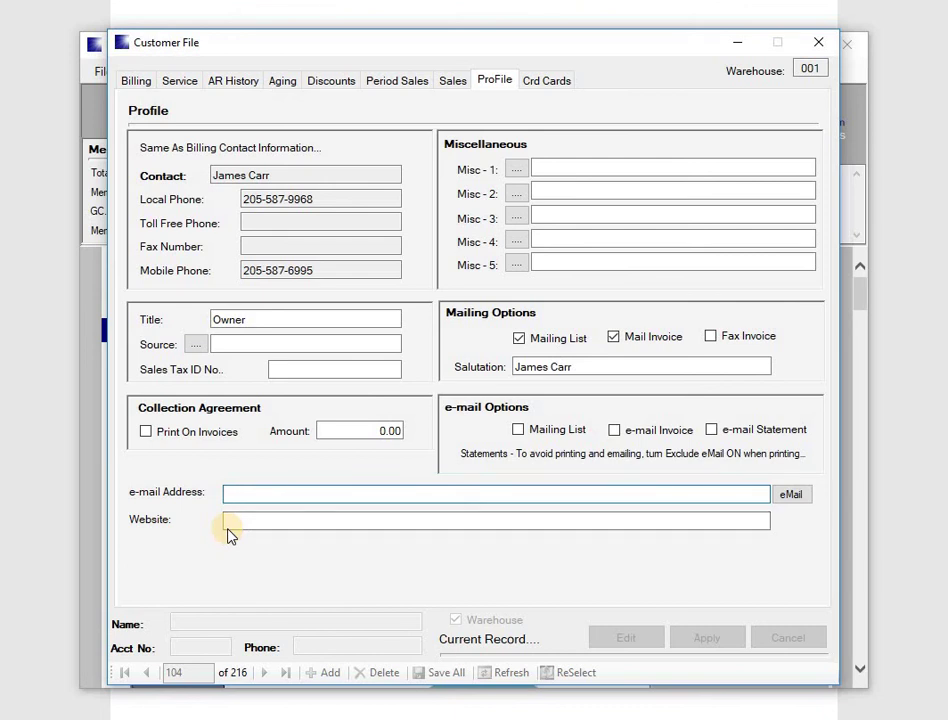
text(email@email.com)
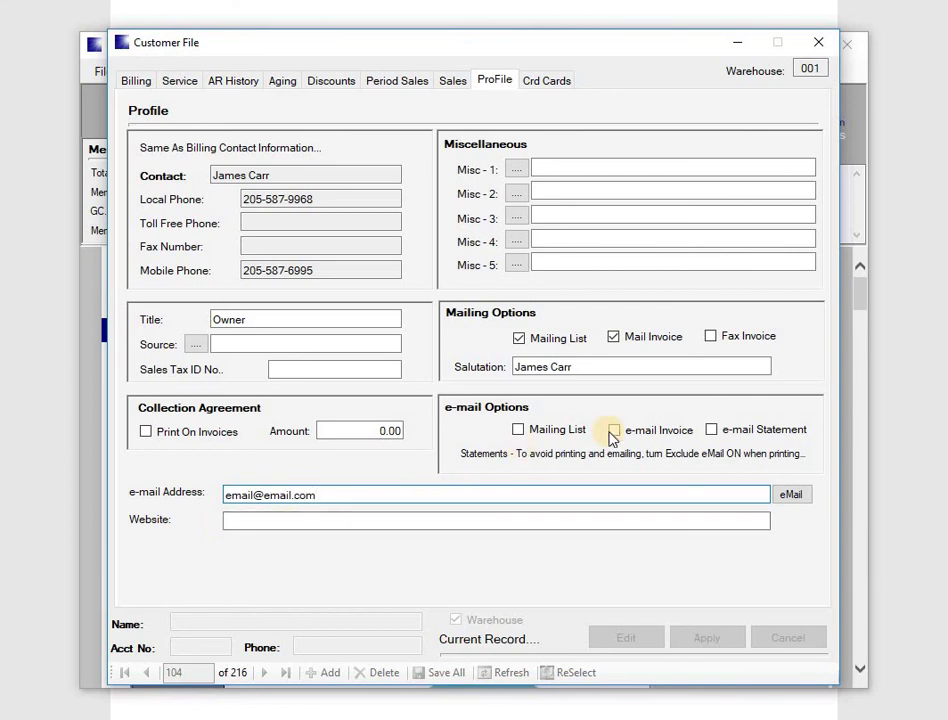
key(Tab)
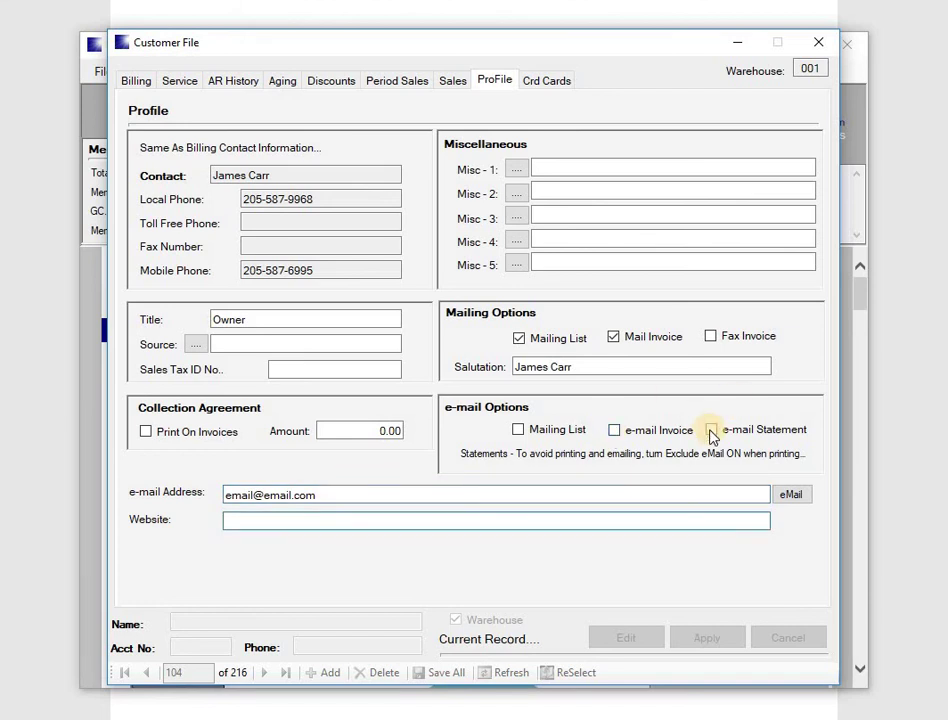
click(711, 430)
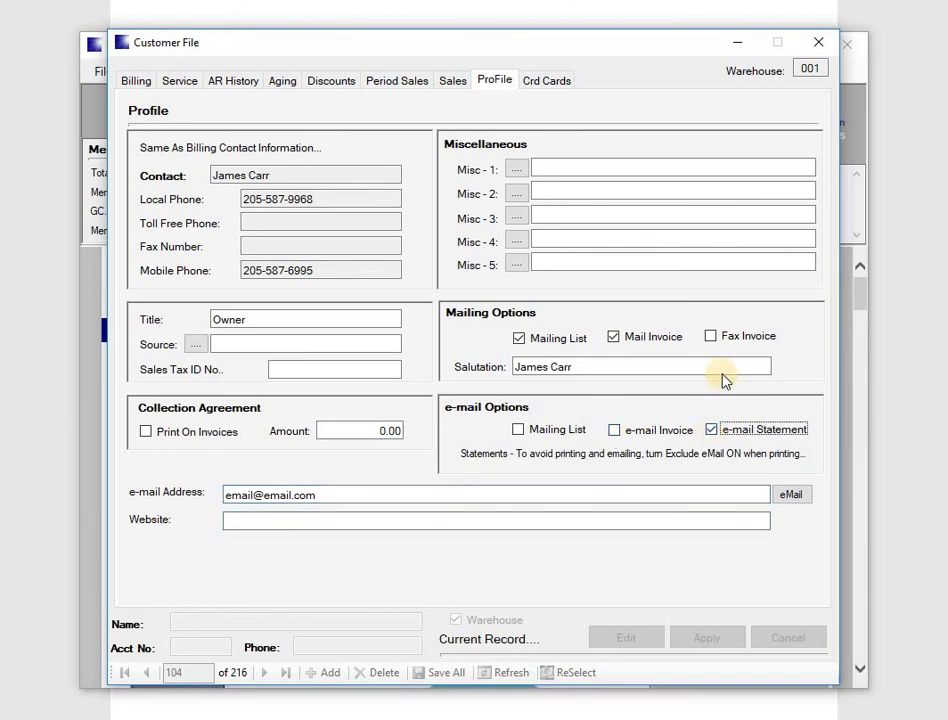
click(616, 431)
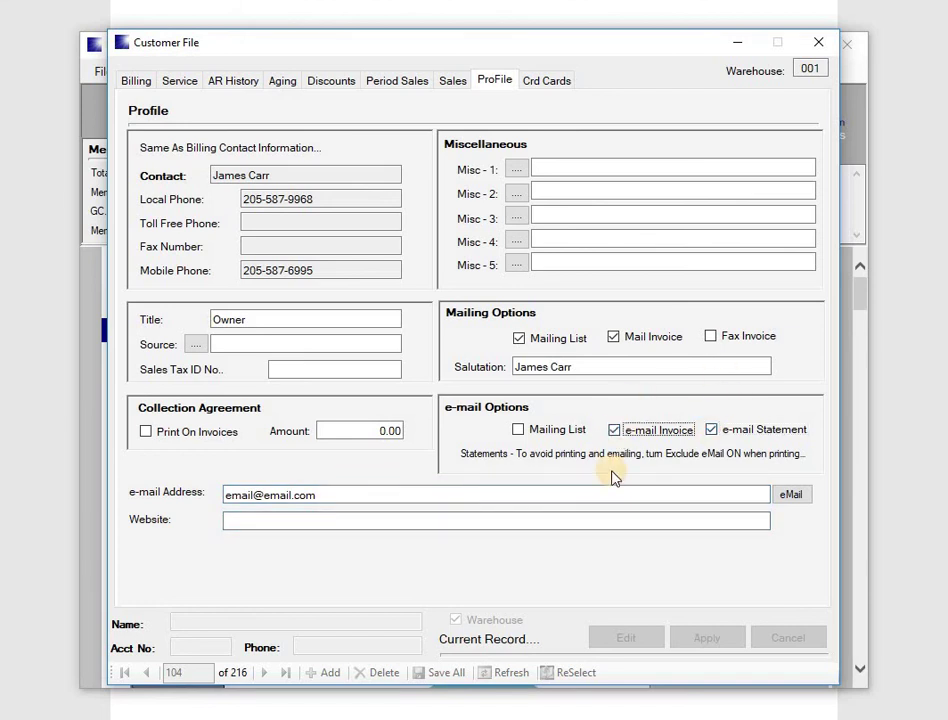
click(519, 431)
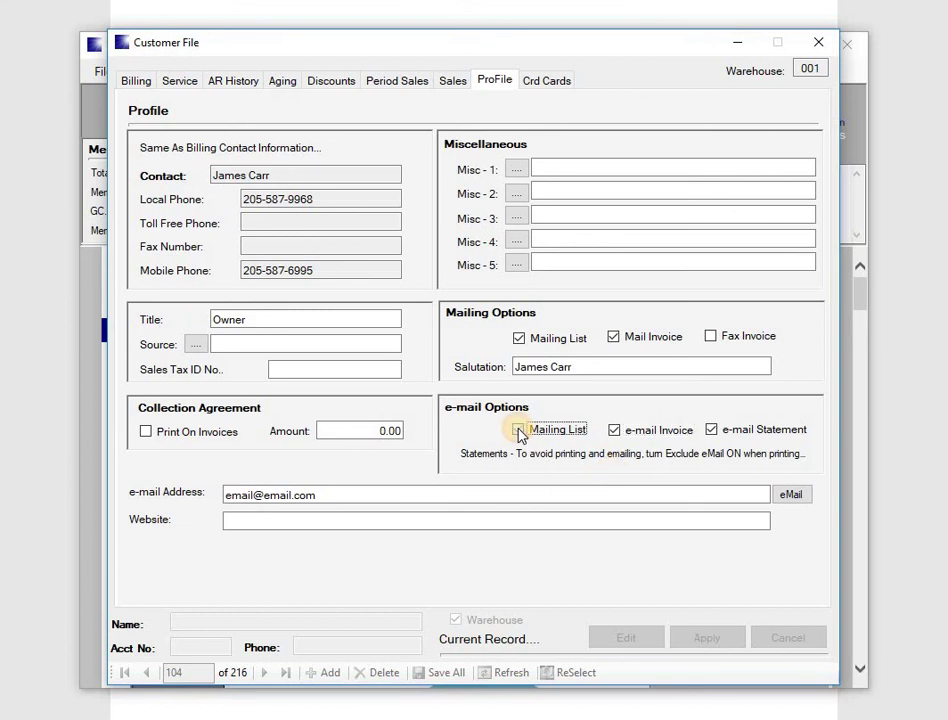
Check the Misc 1 comment list without choosing one, then show the credit cards page.
click(516, 171)
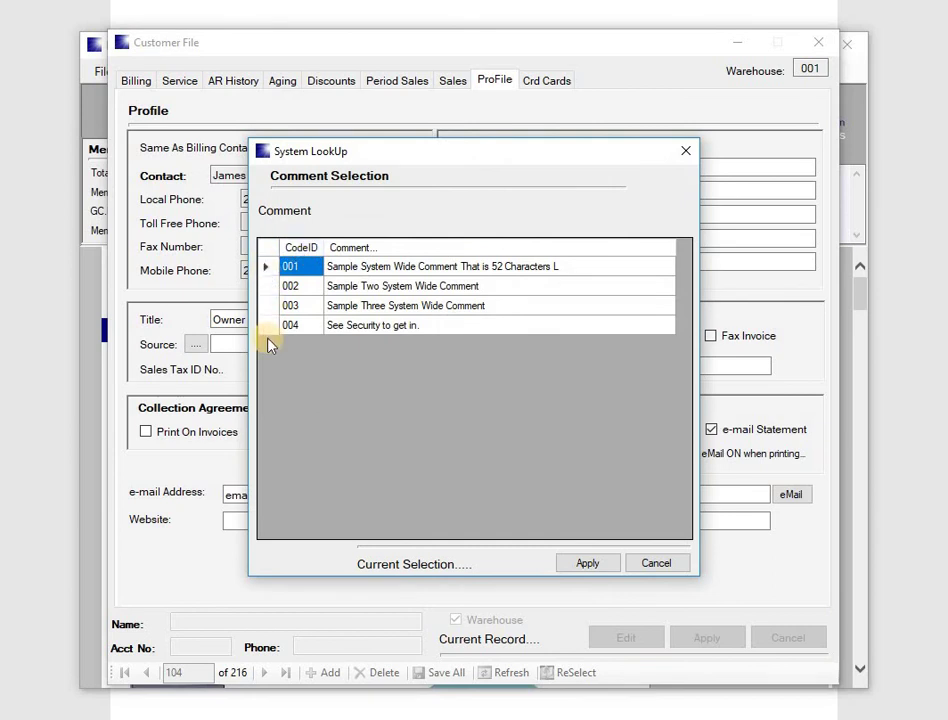
click(686, 151)
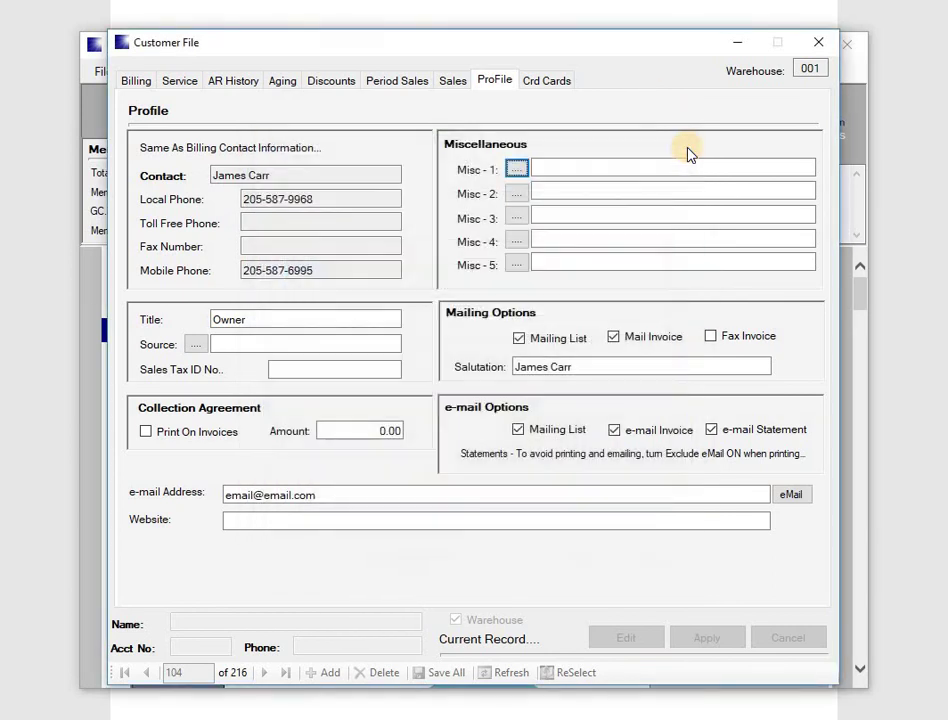
click(540, 82)
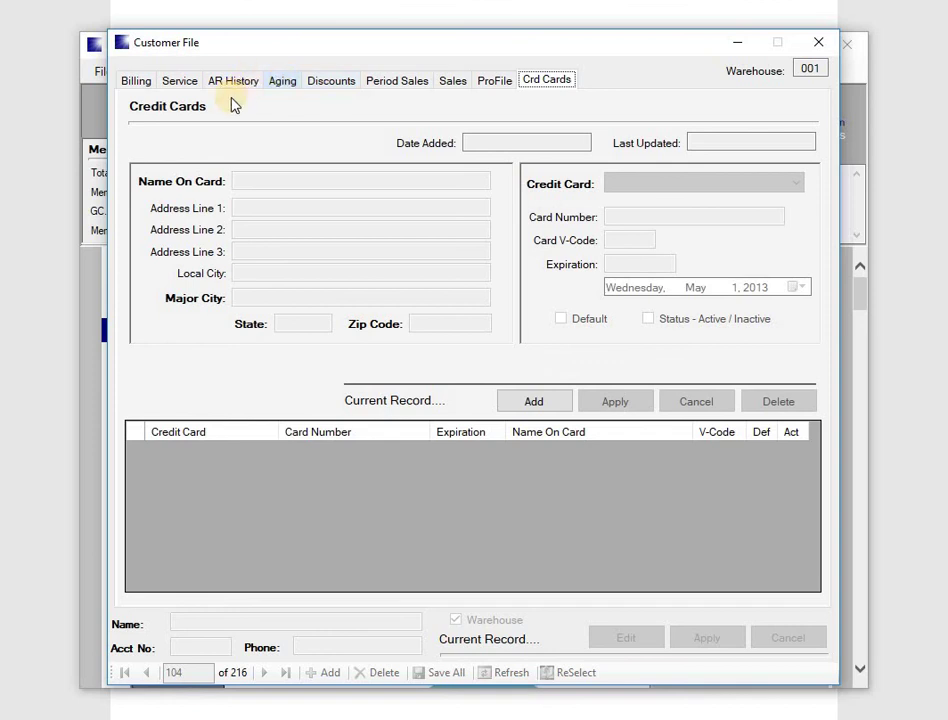
Review the Billing and Service pages to confirm the saved service account.
click(138, 82)
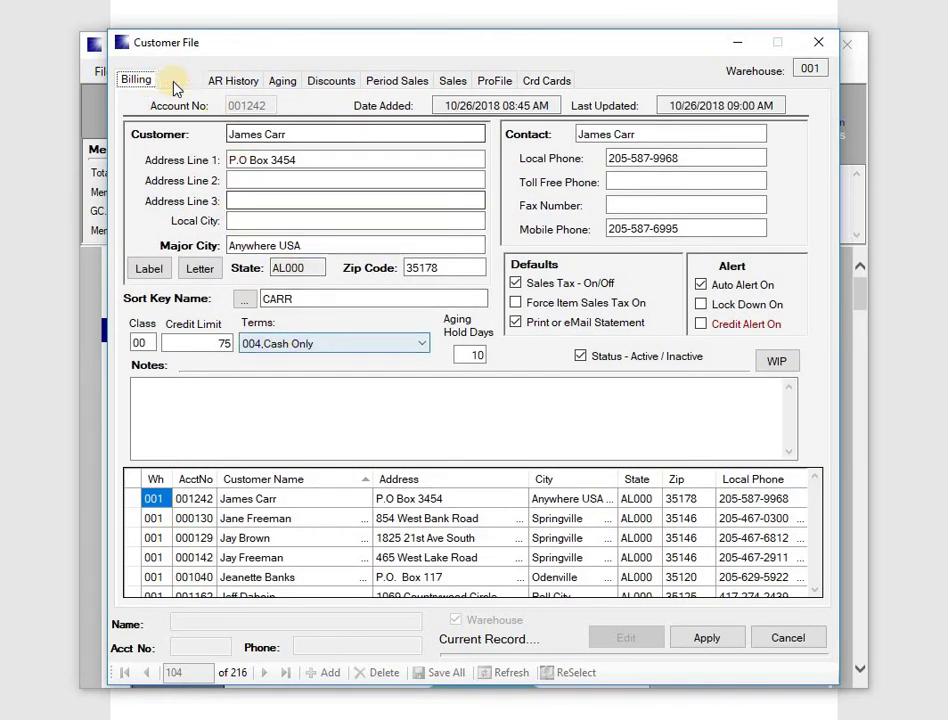
click(177, 82)
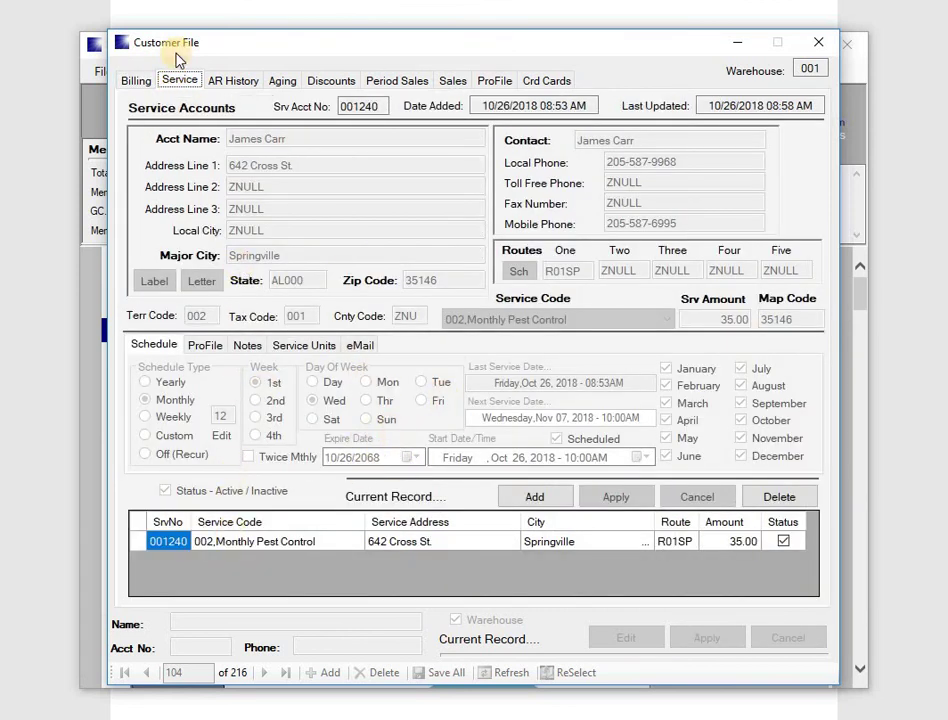
click(145, 84)
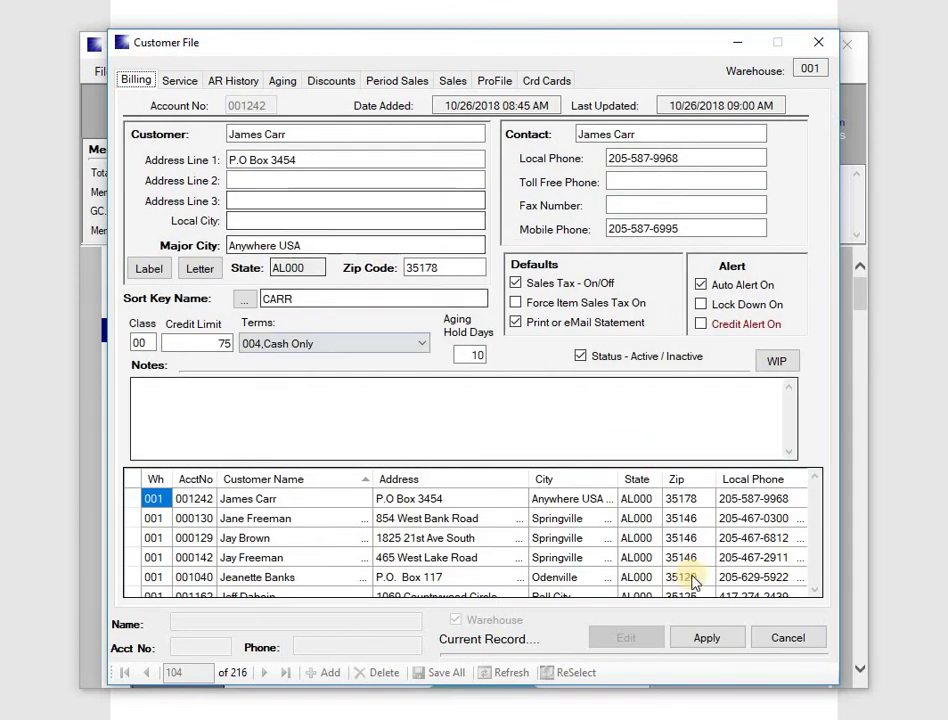
Apply the billing changes, confirm Save All to the database, and close the Customer File.
click(702, 641)
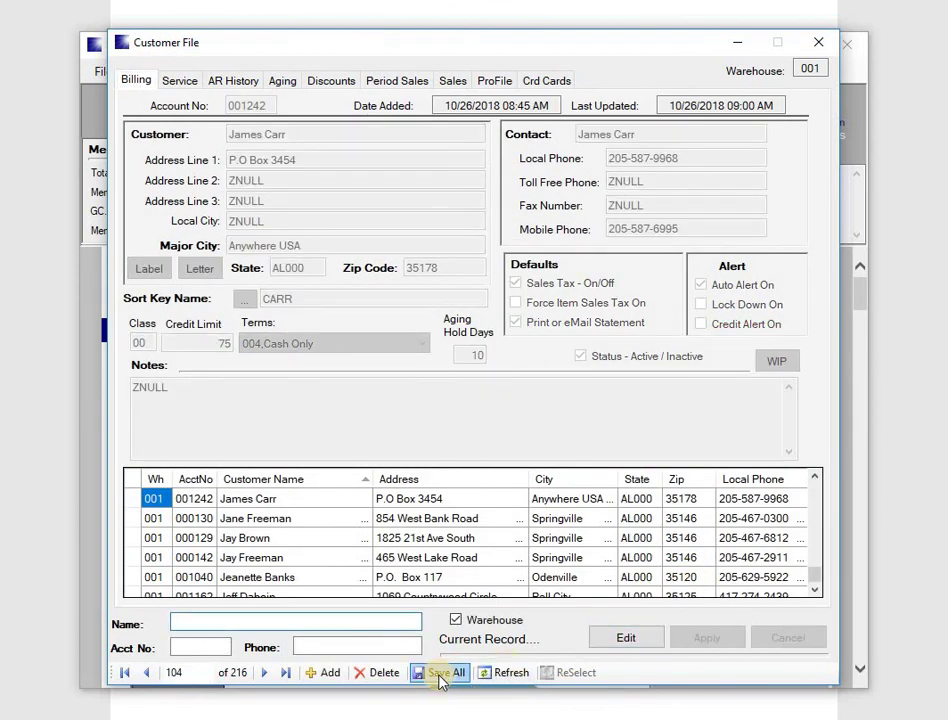
click(438, 673)
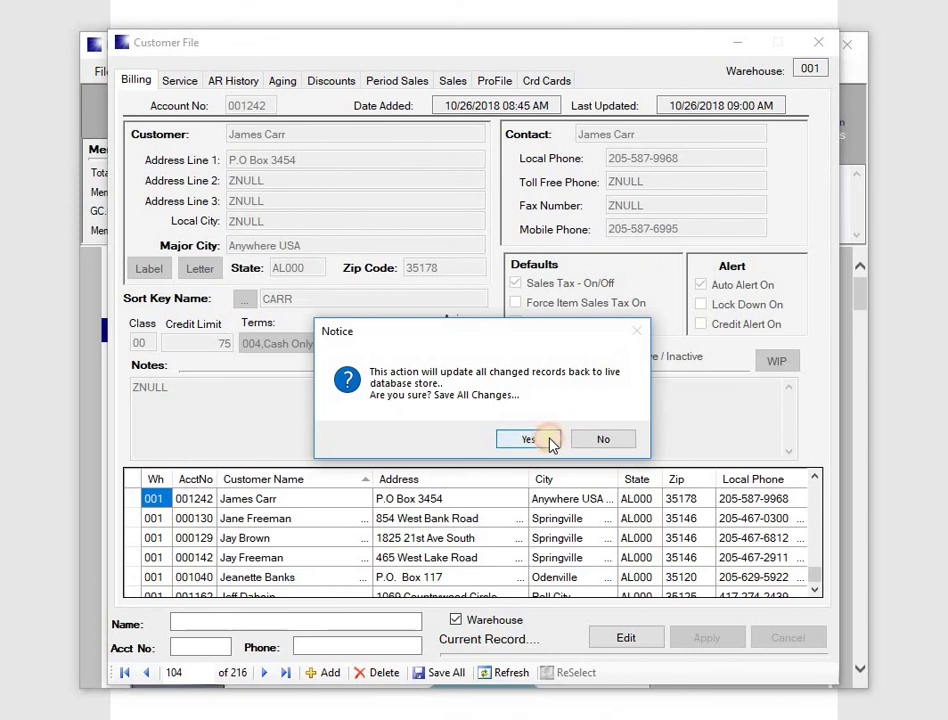
click(550, 442)
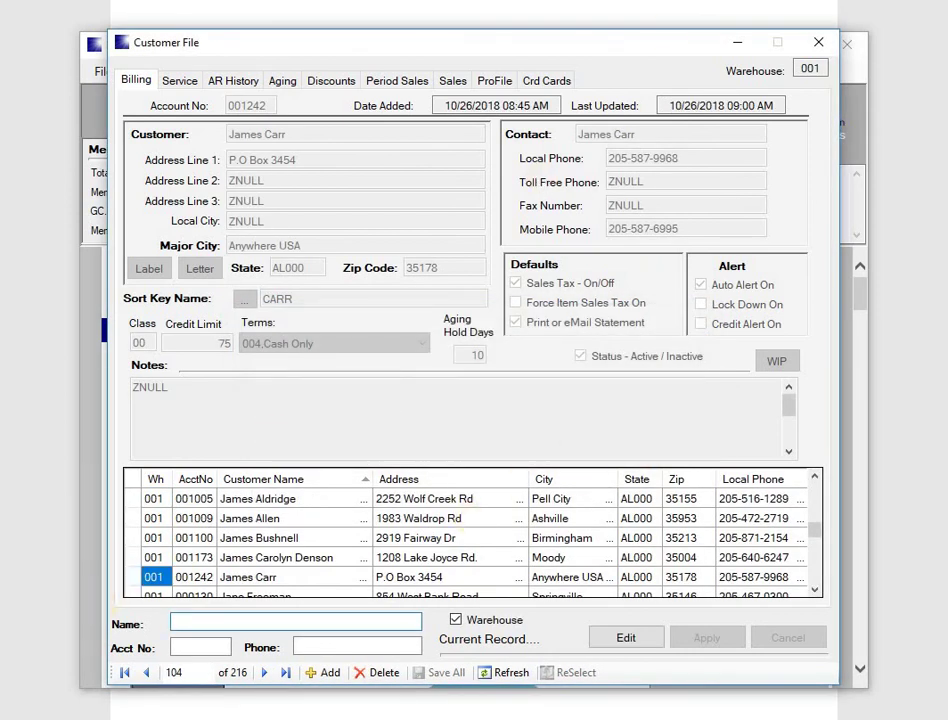
click(816, 42)
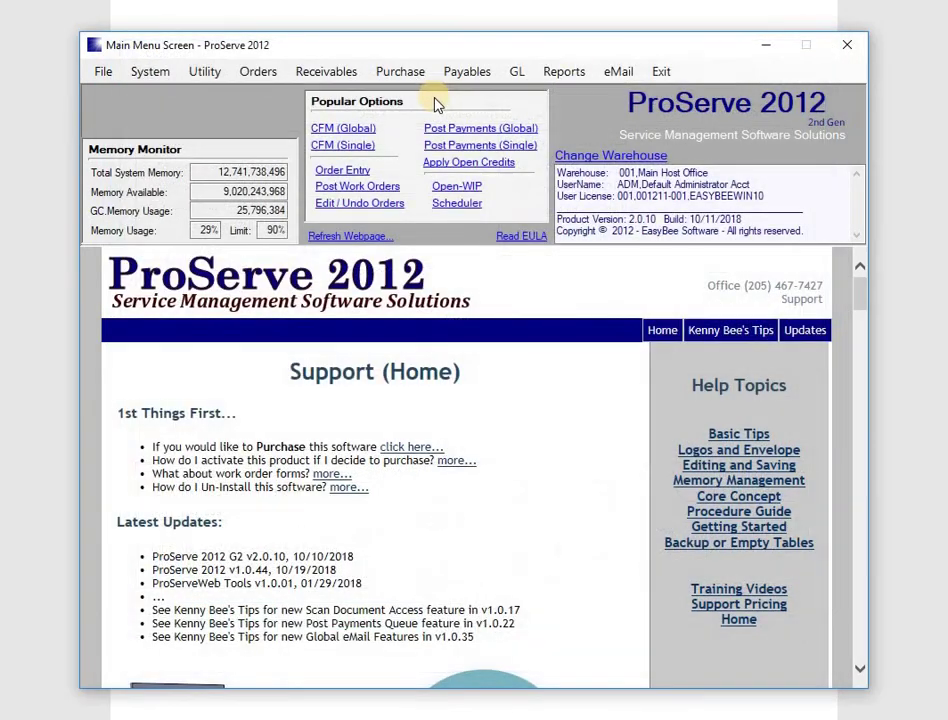
Open CFM (Single) and load the newly saved customer from the surname search results.
click(362, 149)
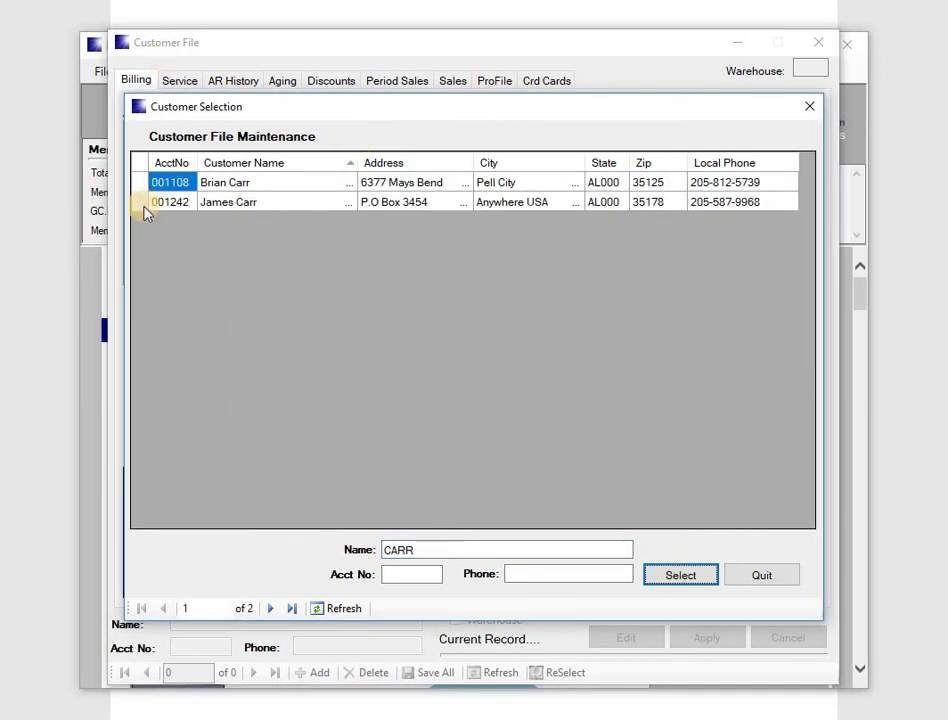
click(146, 204)
double_click(146, 204)
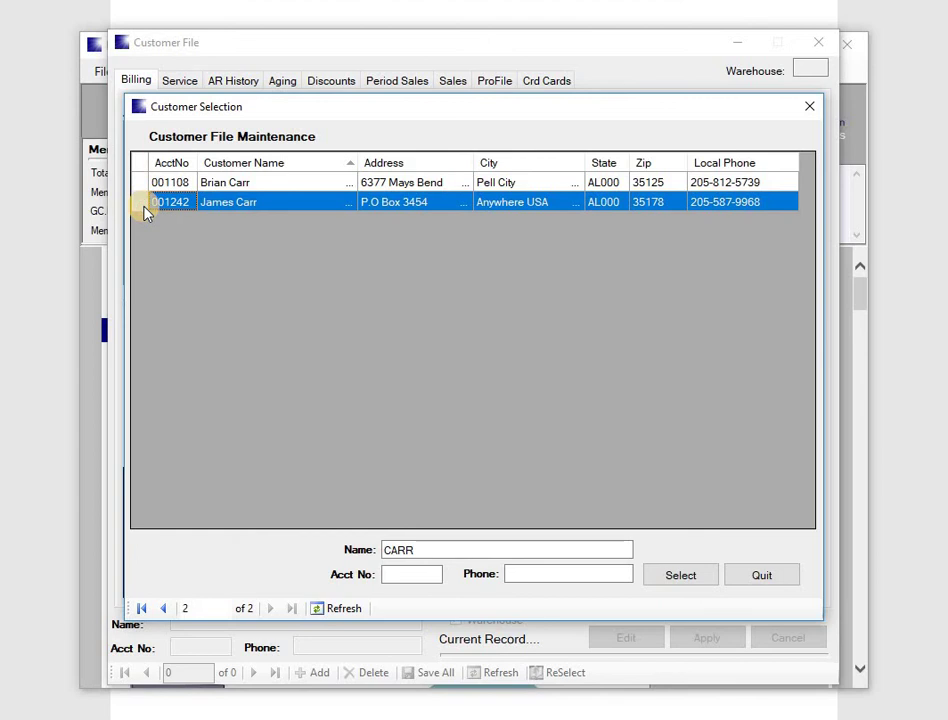